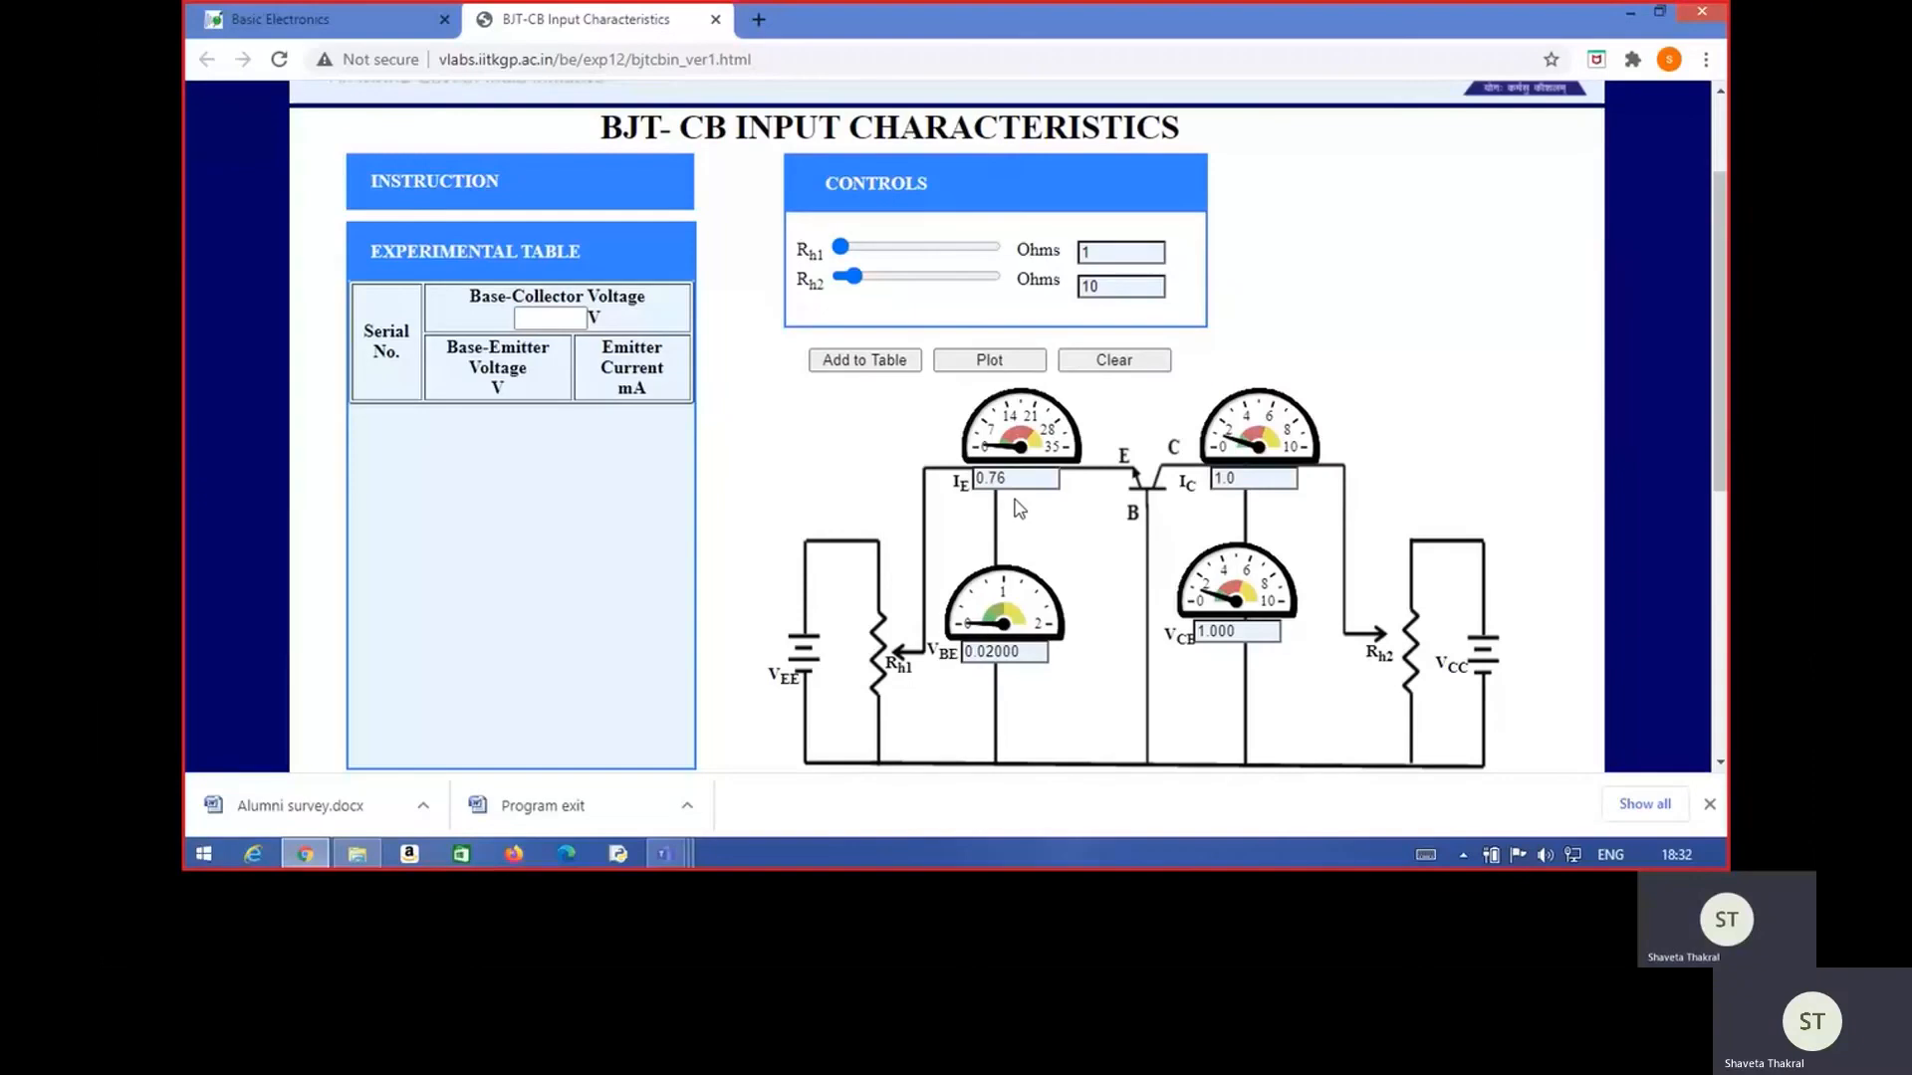
Record table readings with Rh1 set to 7, 14 and 18 ohms, keeping Rh2 at 10 ohms.
left_click(848, 249)
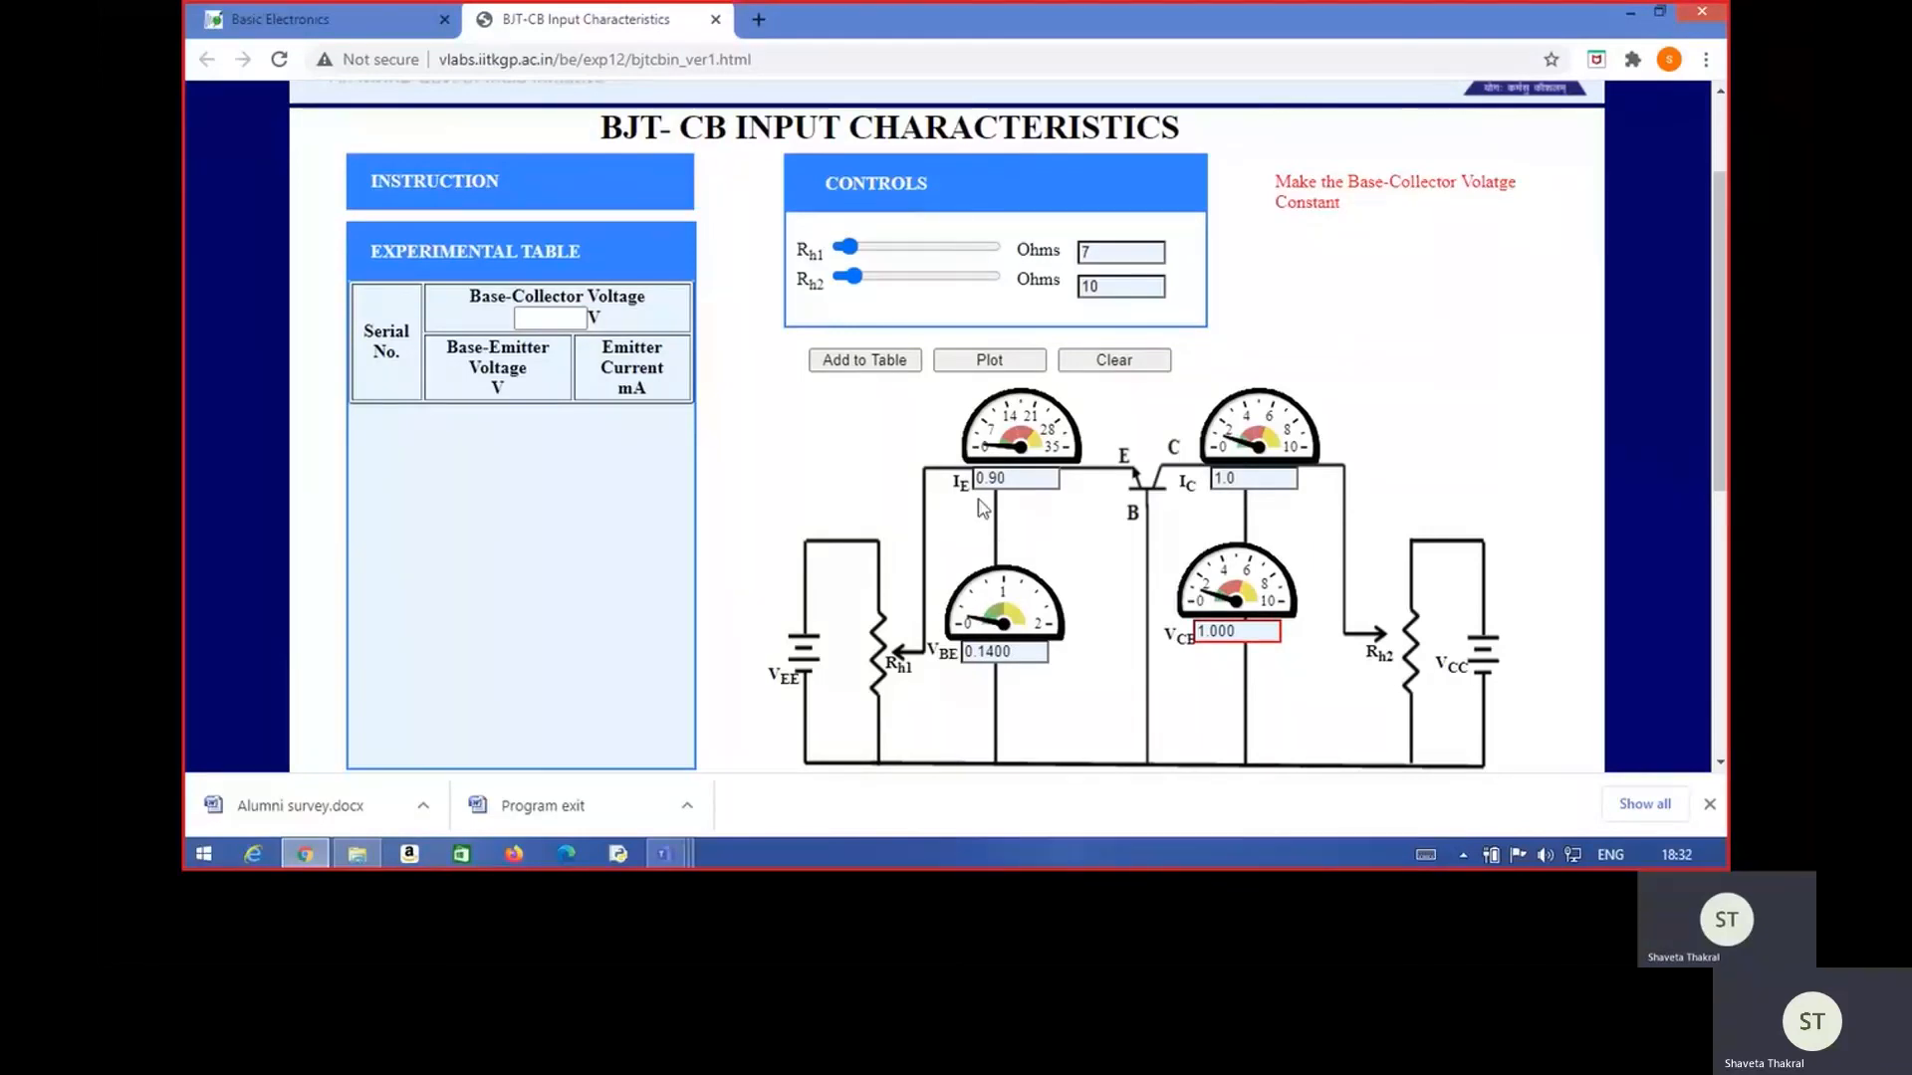
left_click(888, 366)
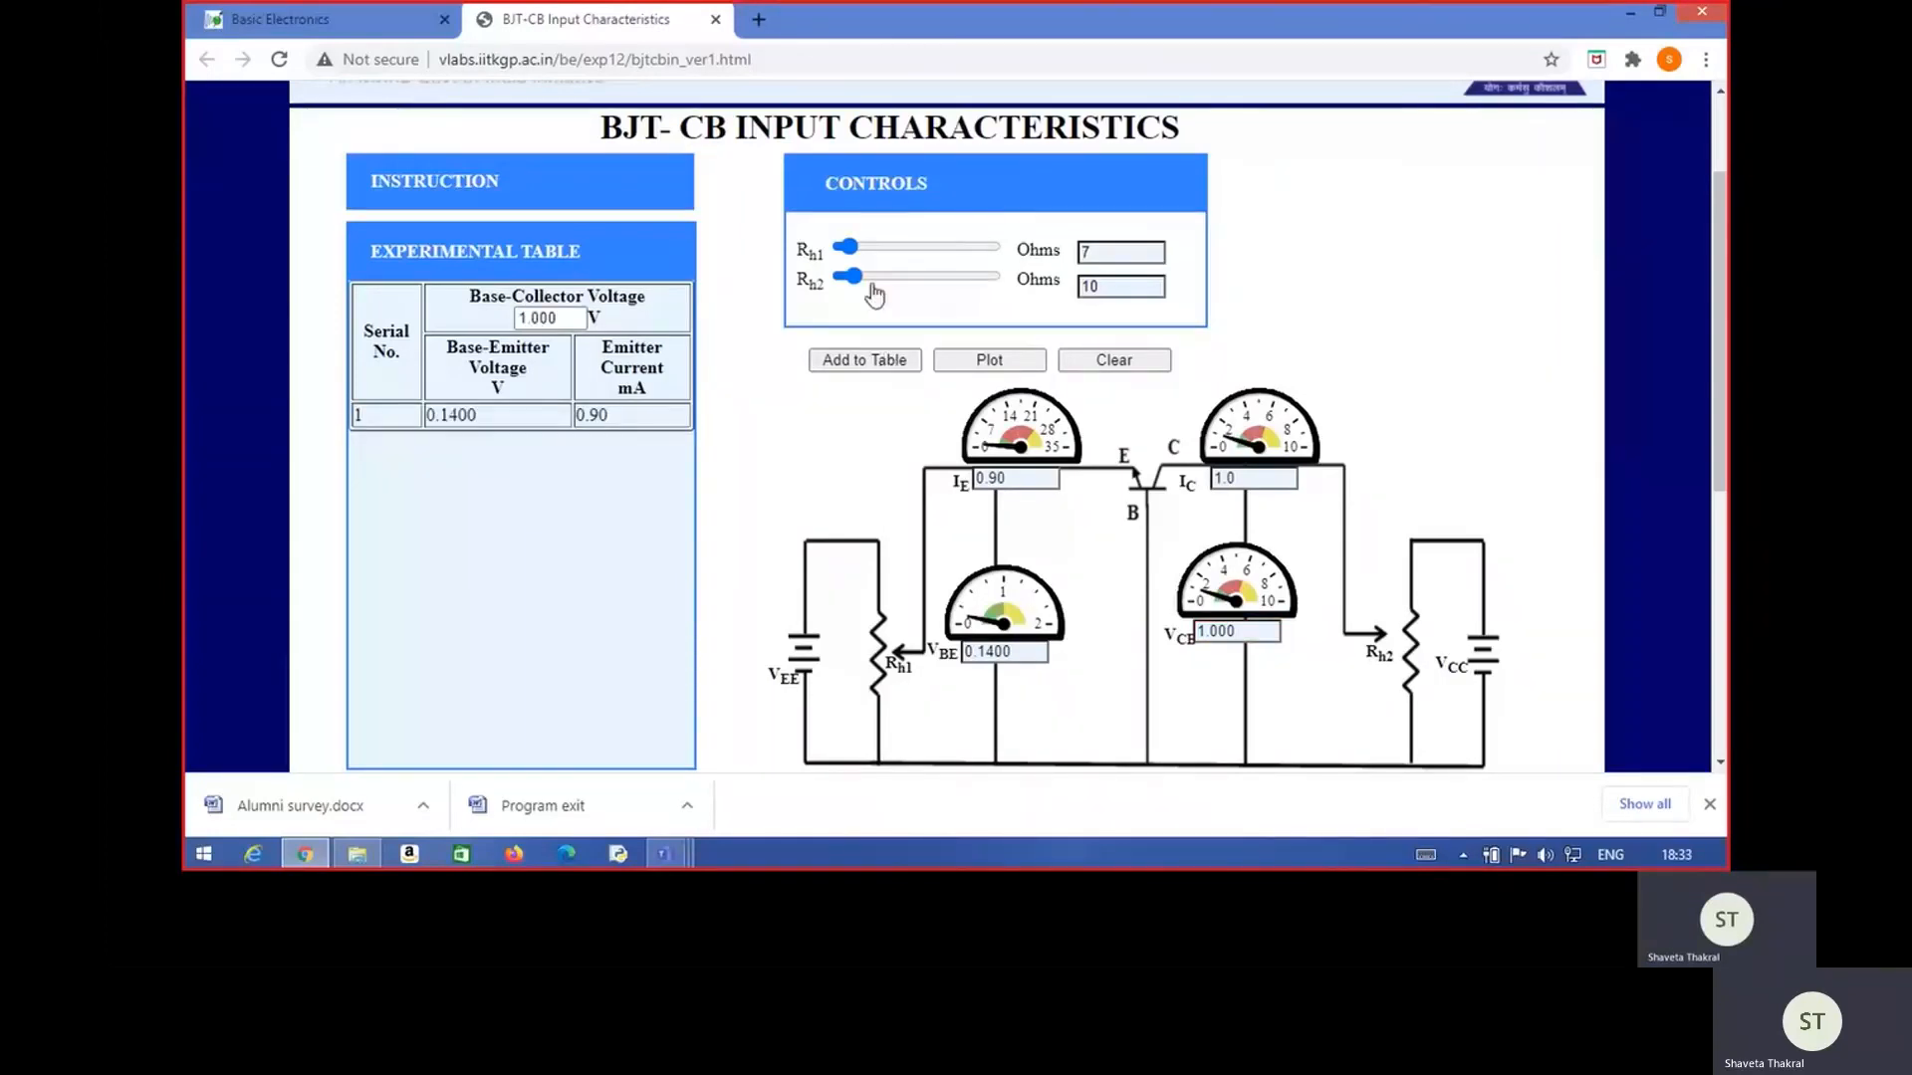
left_click_drag(849, 251, 865, 252)
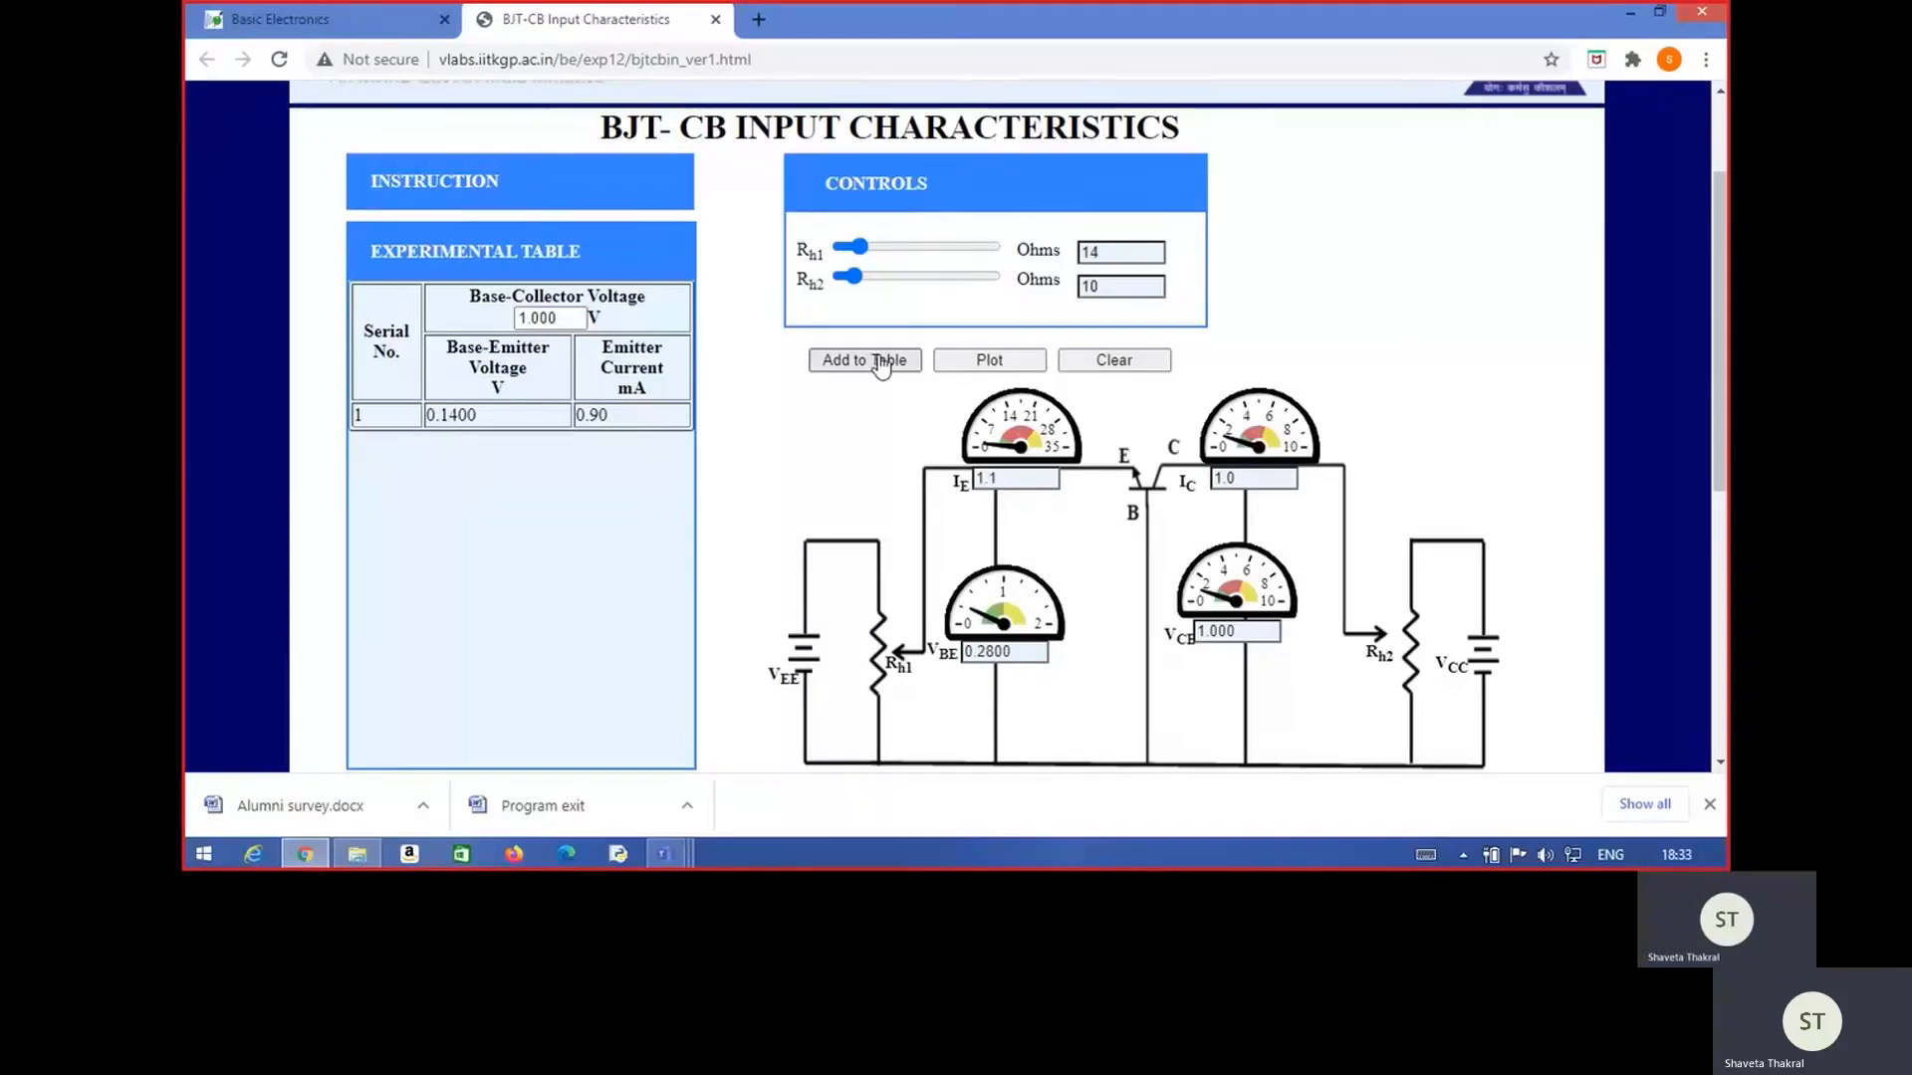
left_click(880, 360)
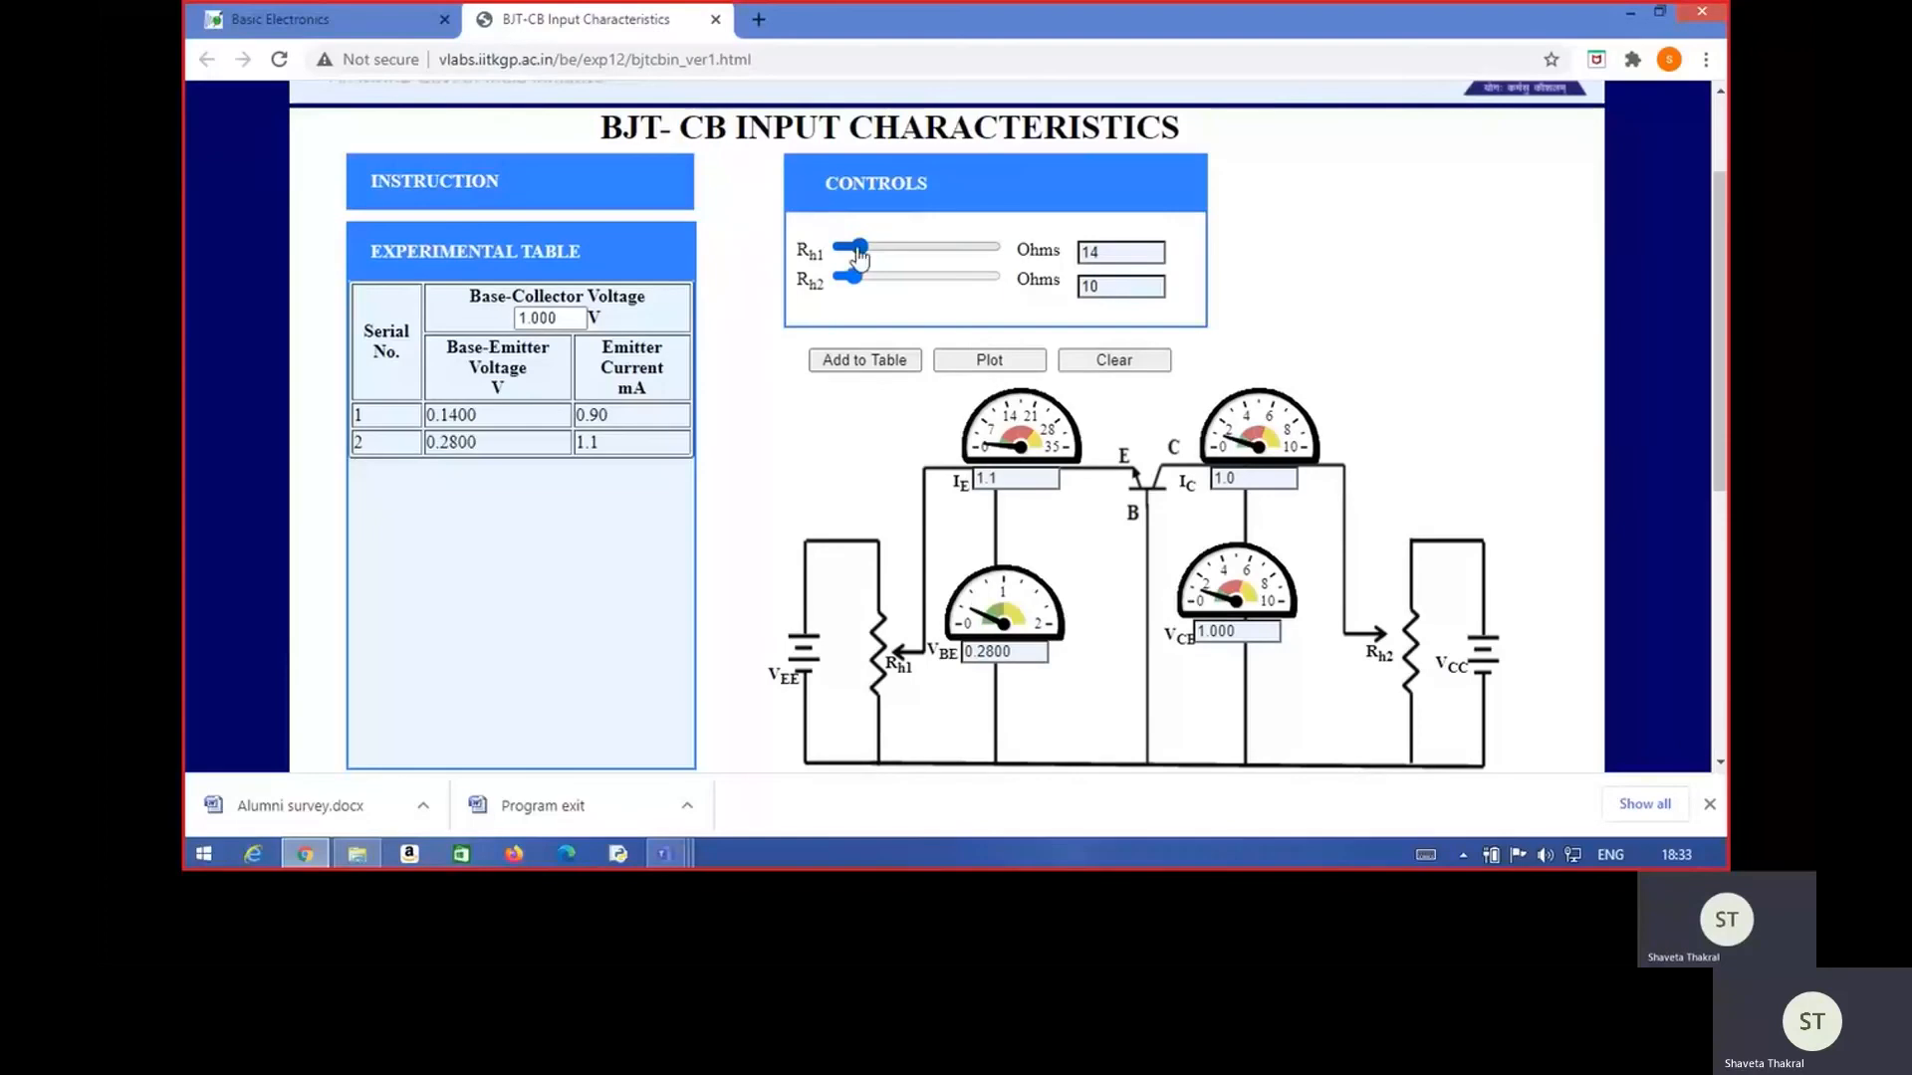
left_click_drag(862, 249, 872, 249)
left_click(854, 360)
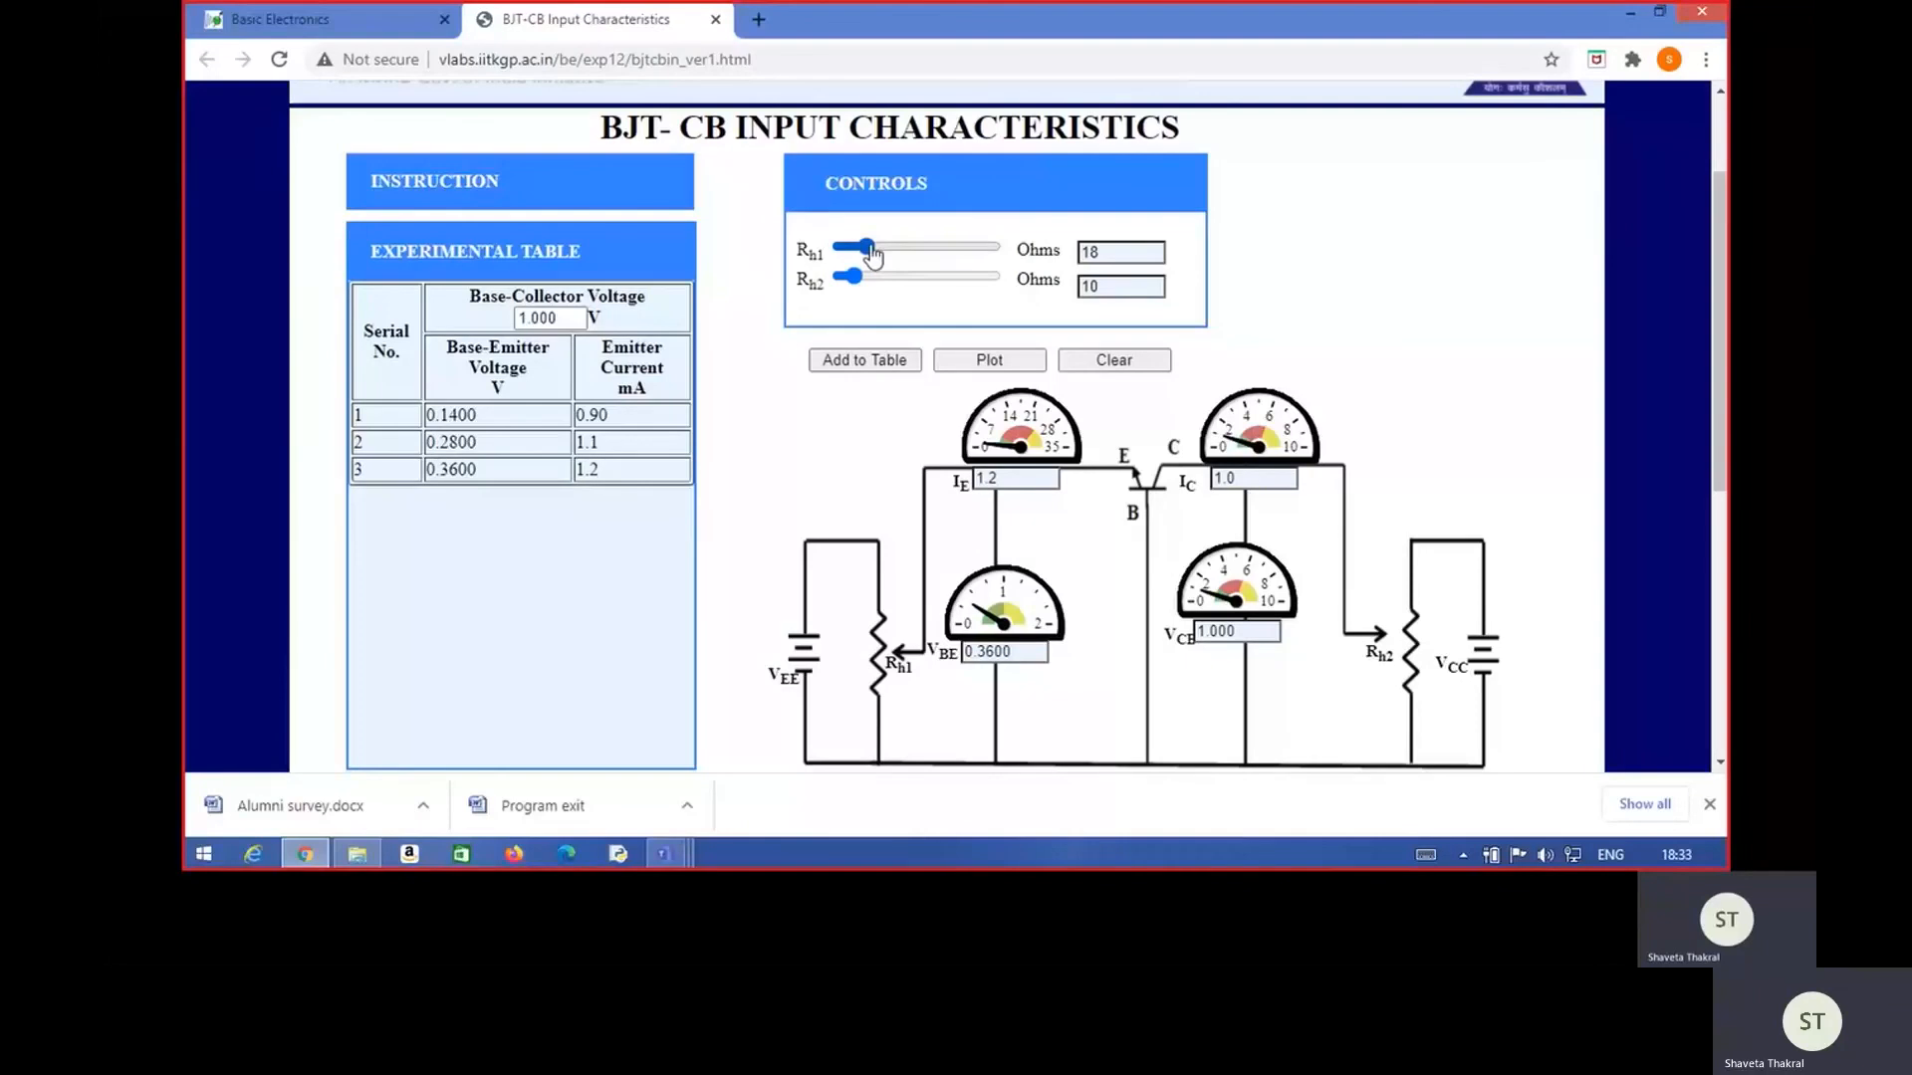
Raise Rh1 in three increments, ending at 32 and 38 ohms, and add each reading to the table.
left_click_drag(867, 249, 887, 253)
left_click(865, 359)
left_click(869, 358)
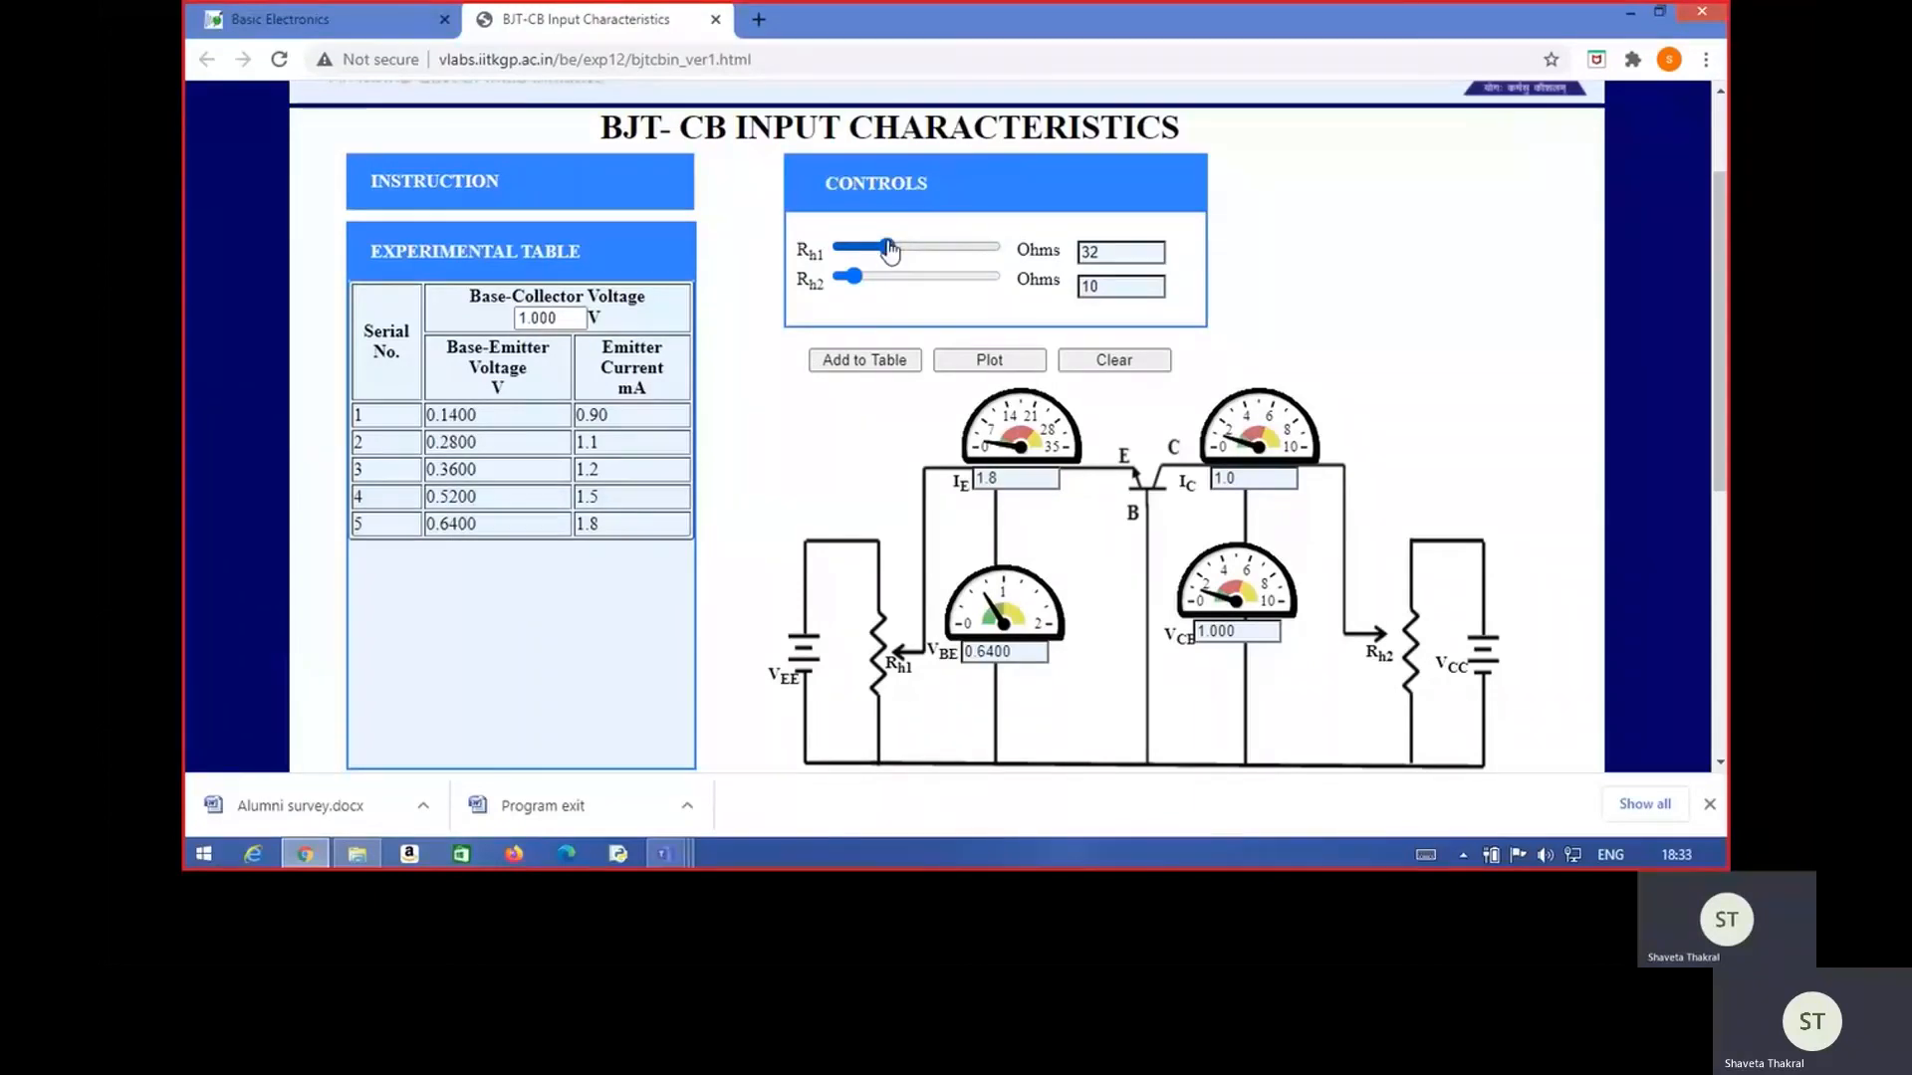
left_click_drag(889, 249, 898, 249)
left_click(872, 361)
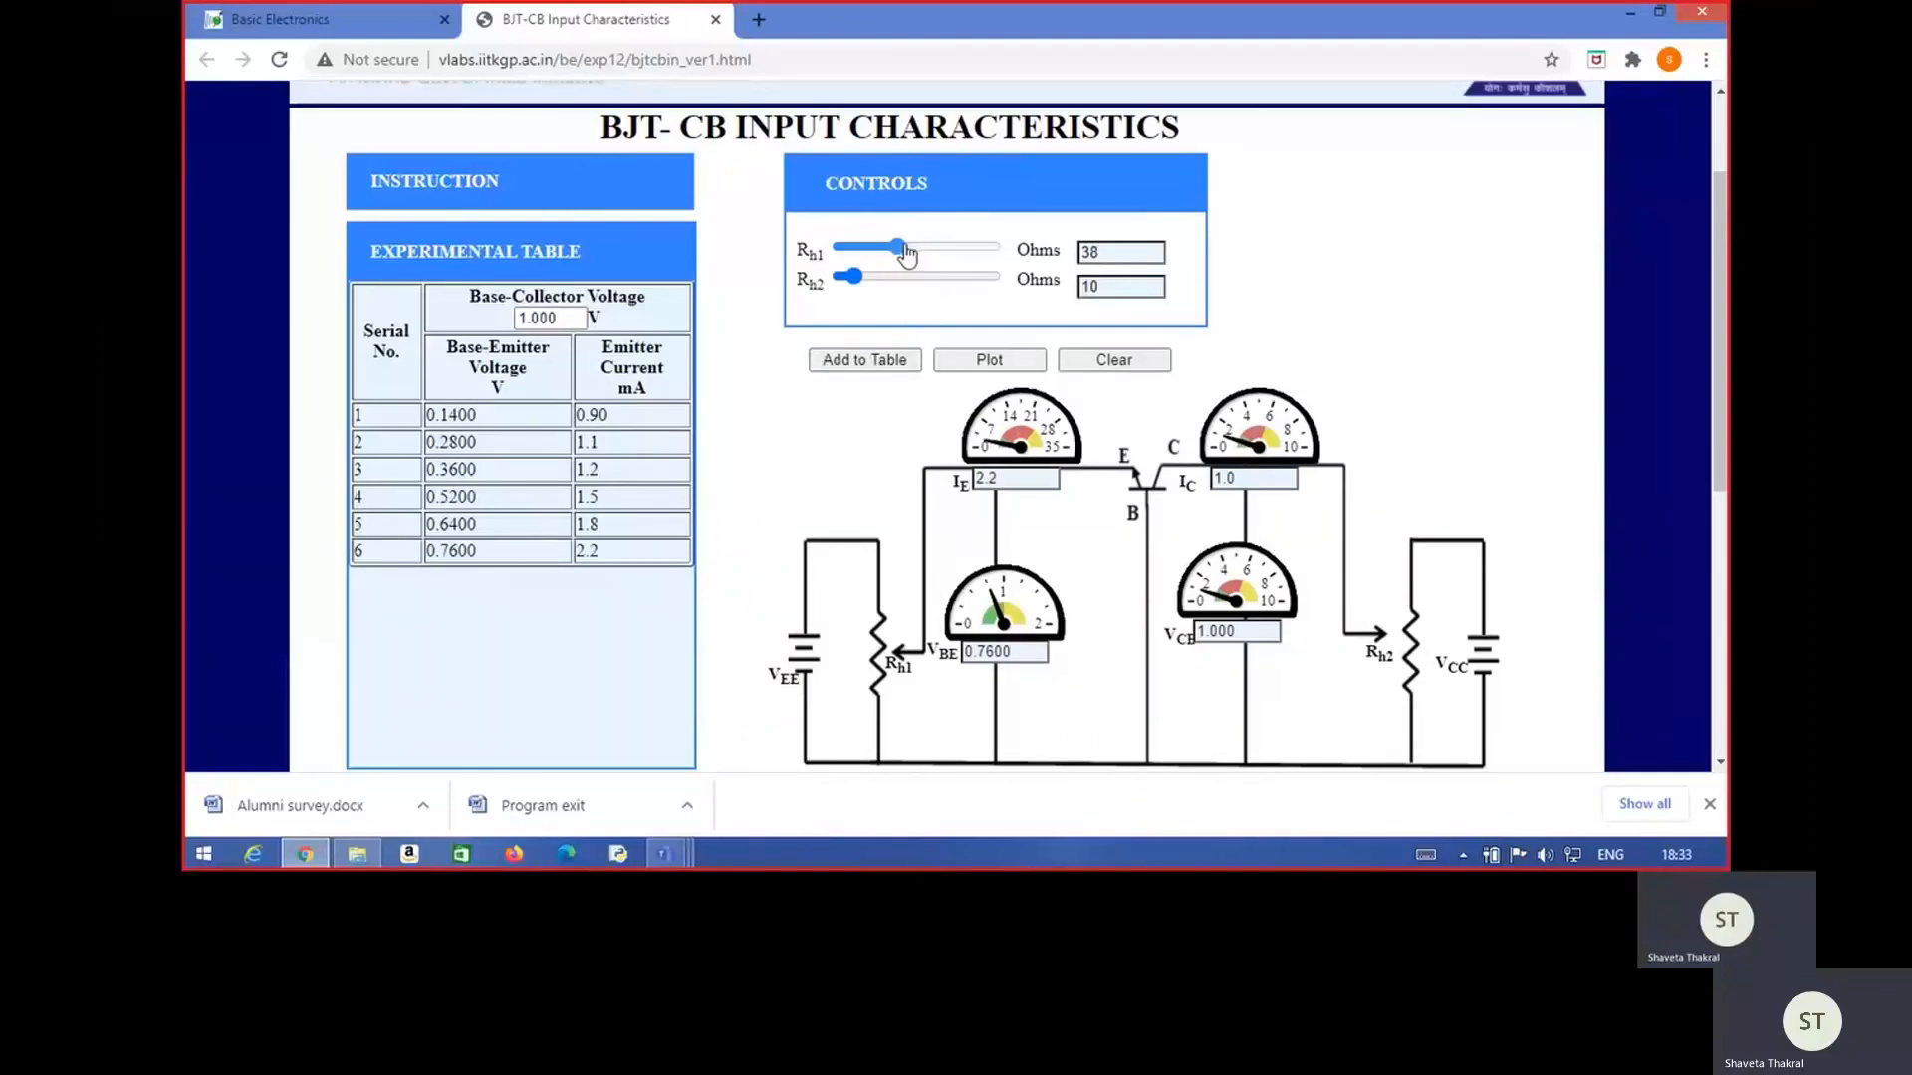
Add three more readings to the experimental table while raising Rh1 through 53 to 59 ohms.
left_click_drag(906, 254, 920, 247)
left_click(864, 360)
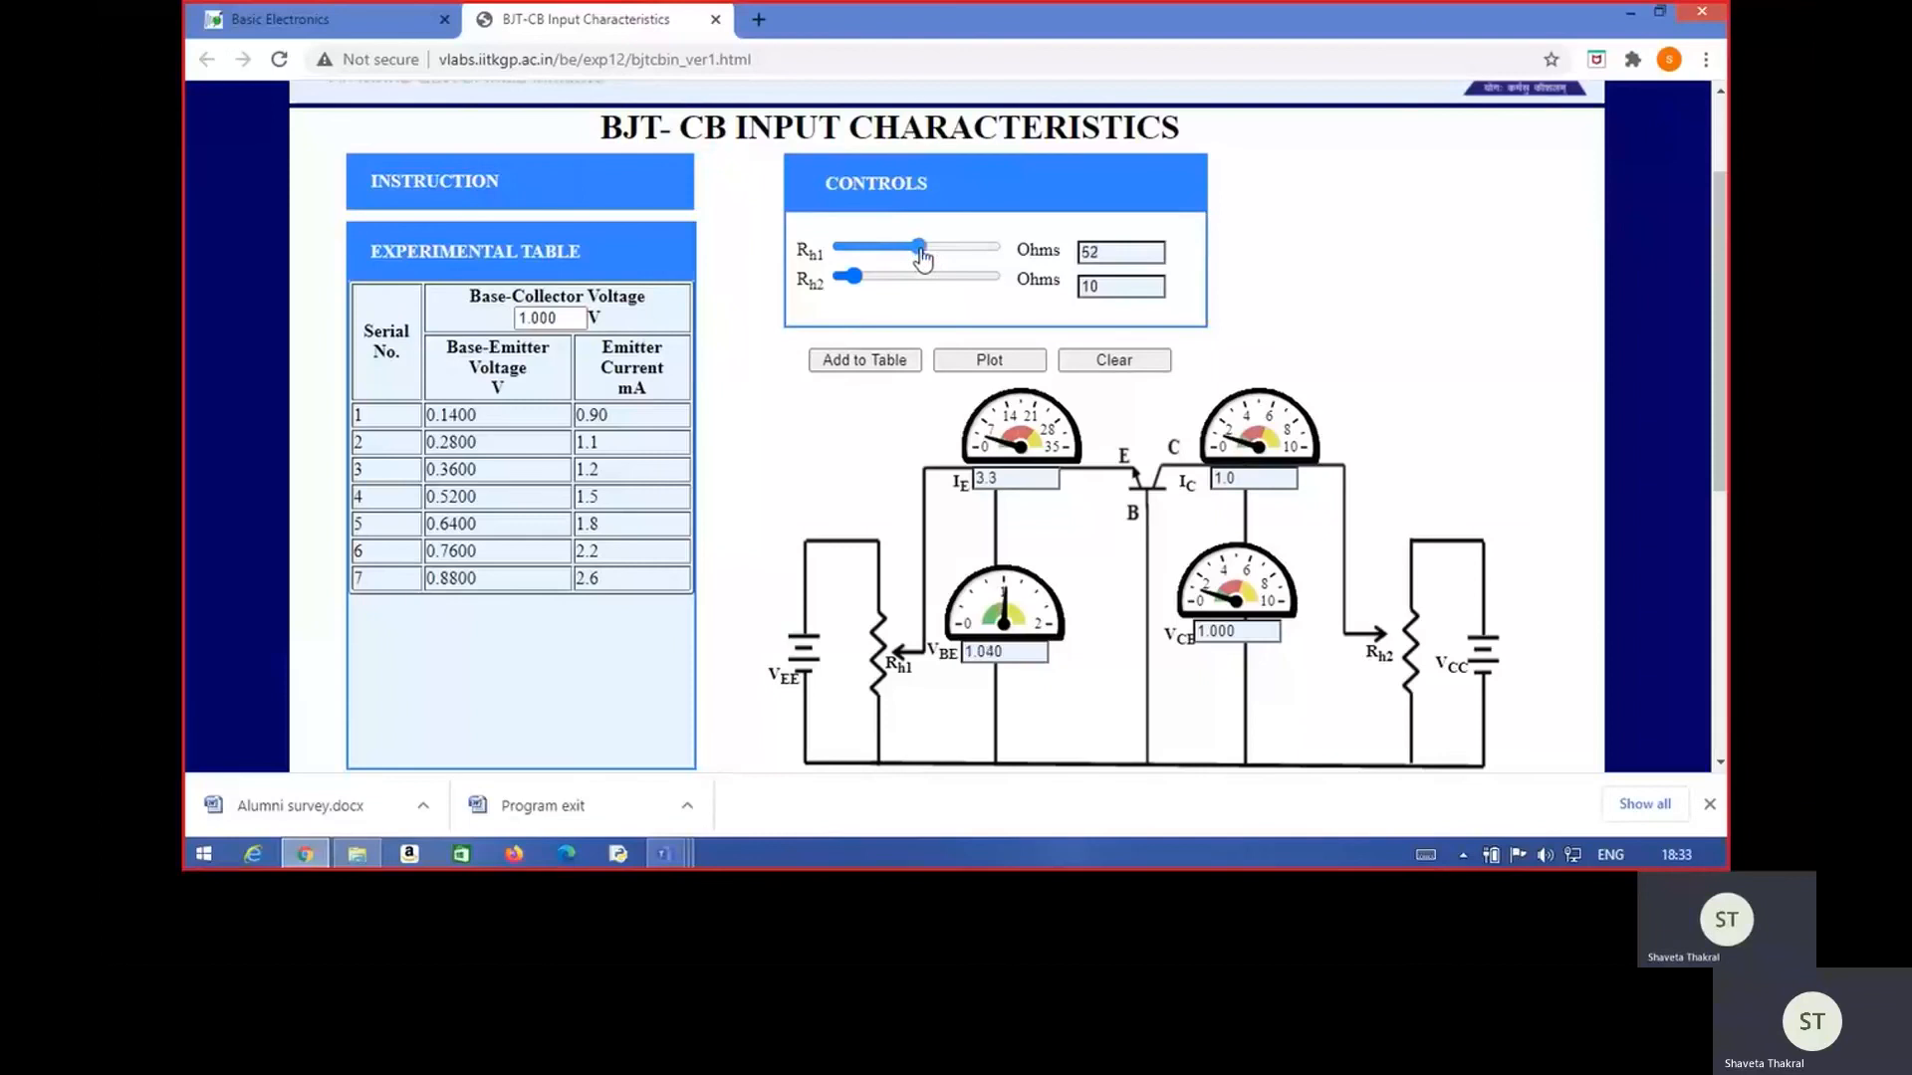
left_click(874, 360)
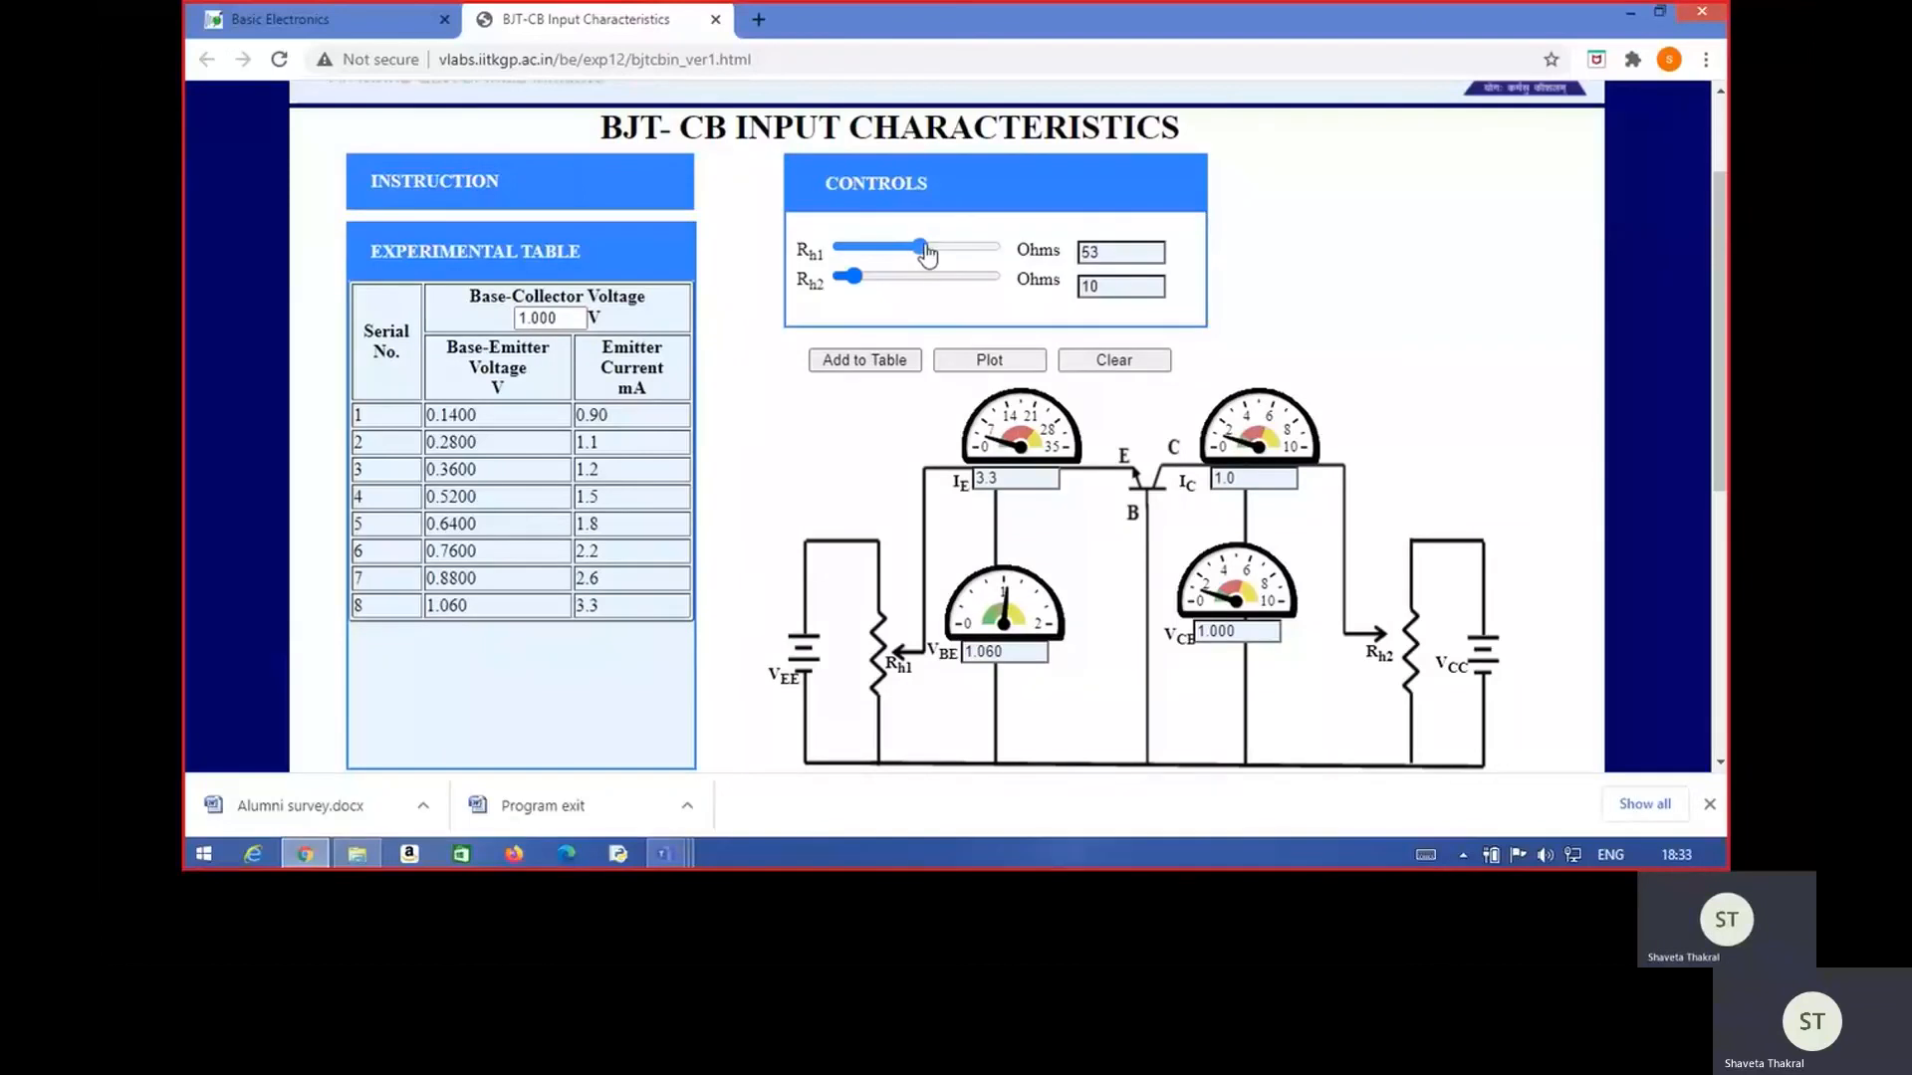
left_click_drag(926, 254, 932, 254)
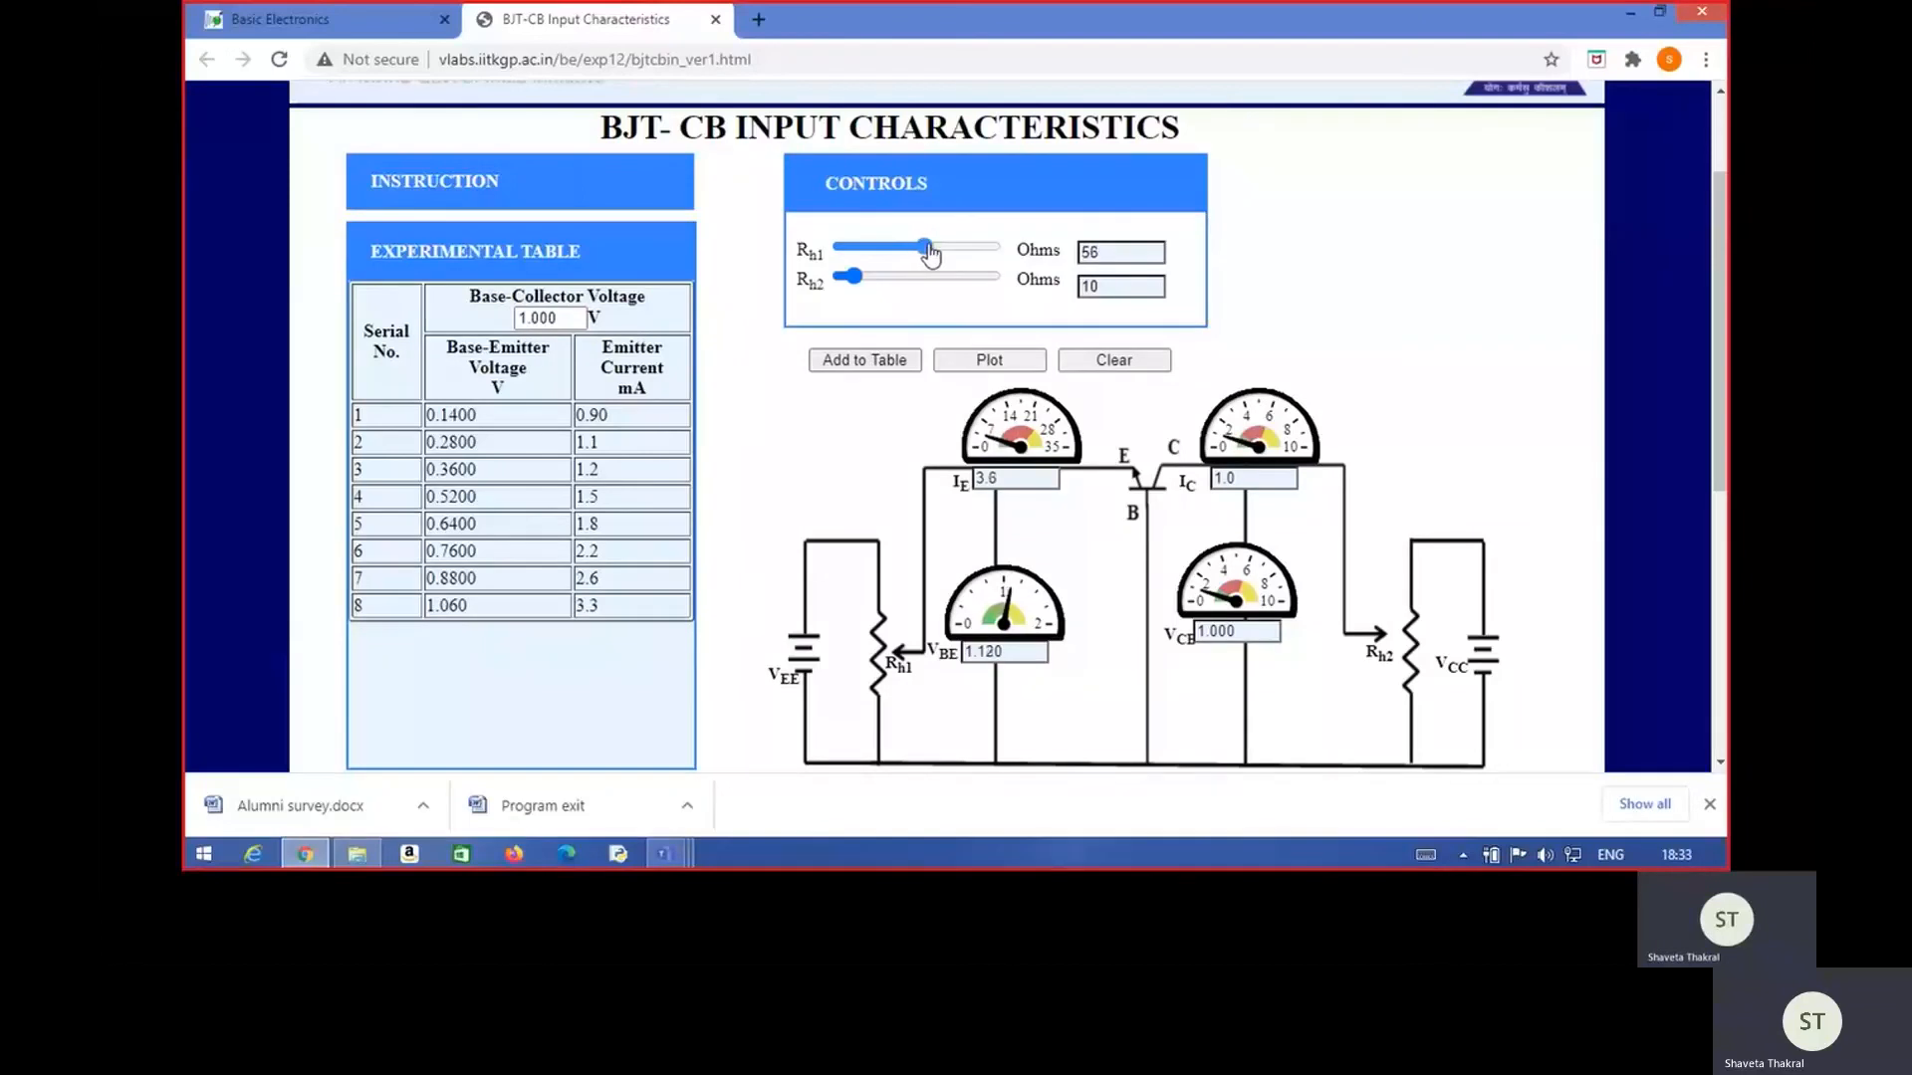
left_click(882, 361)
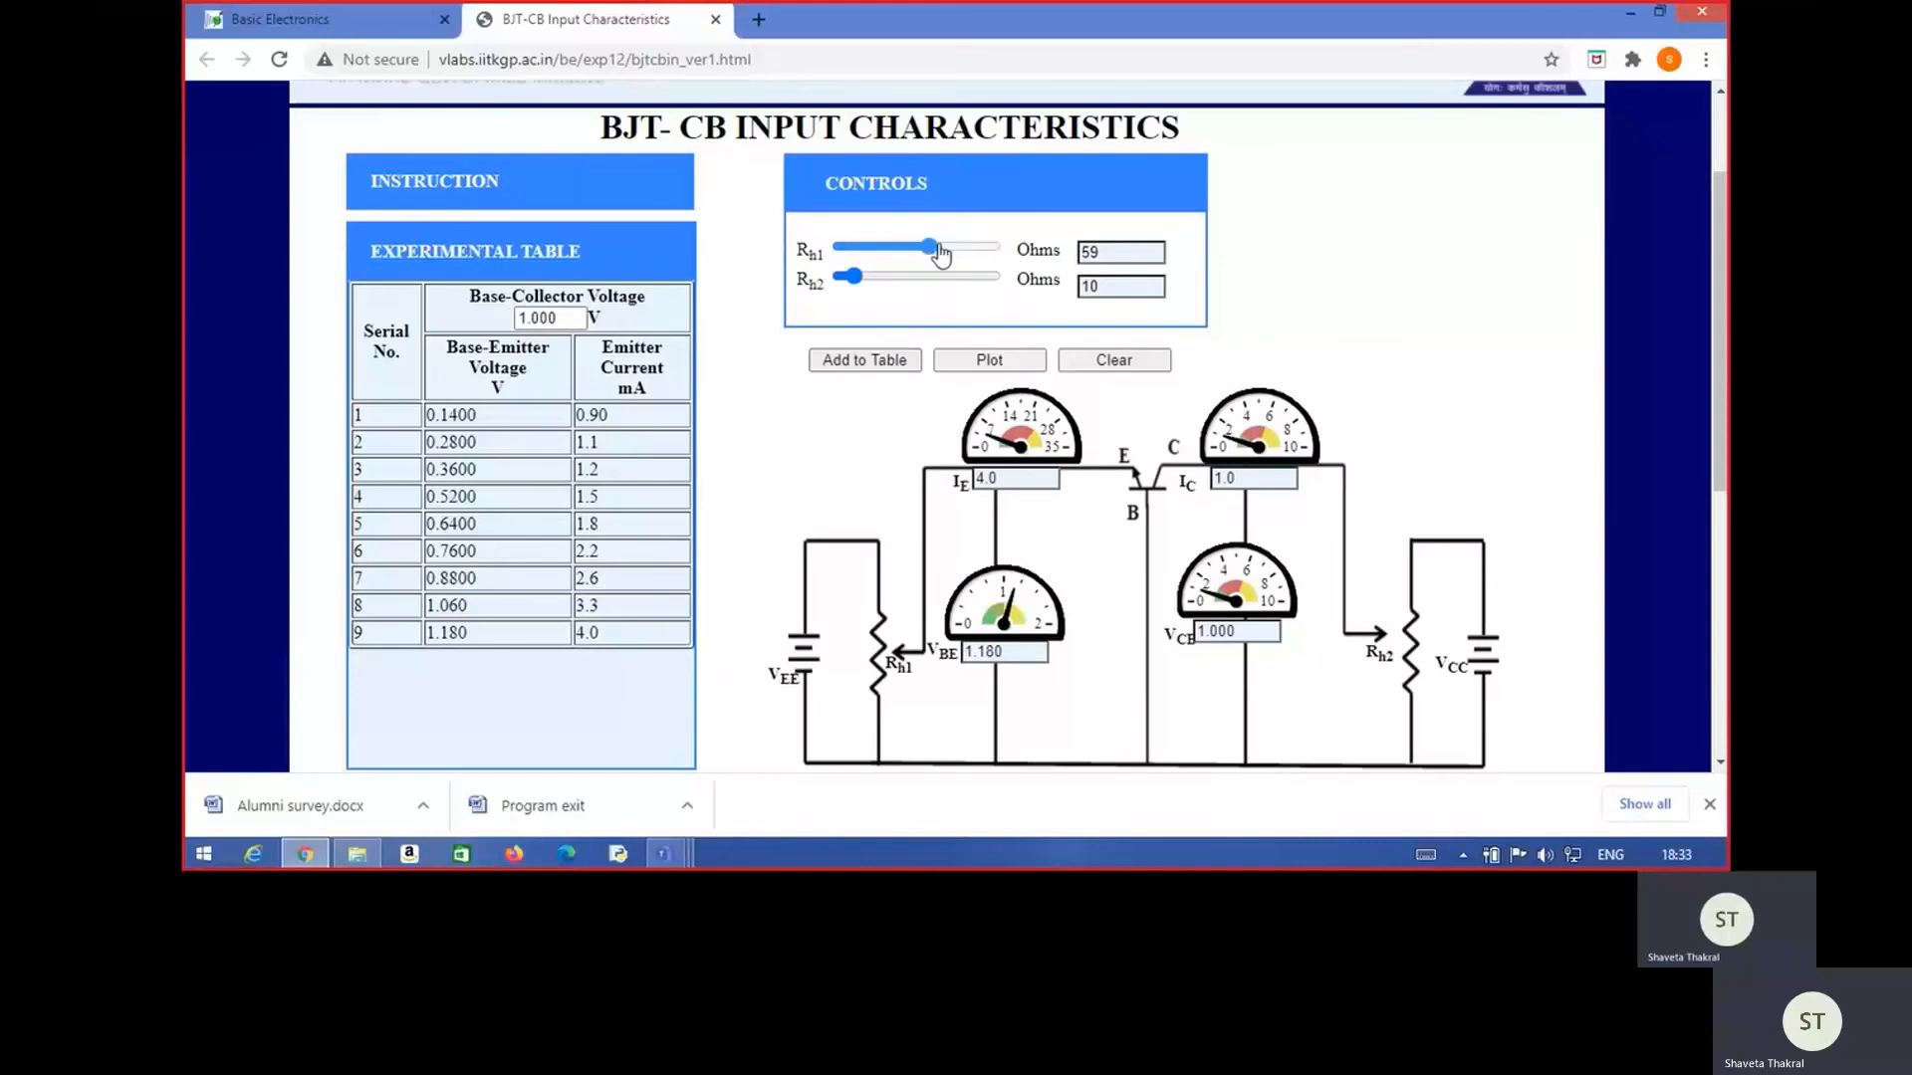
Record table readings with Rh1 set to 72 and 80 ohms.
left_click_drag(941, 254, 960, 255)
left_click(894, 362)
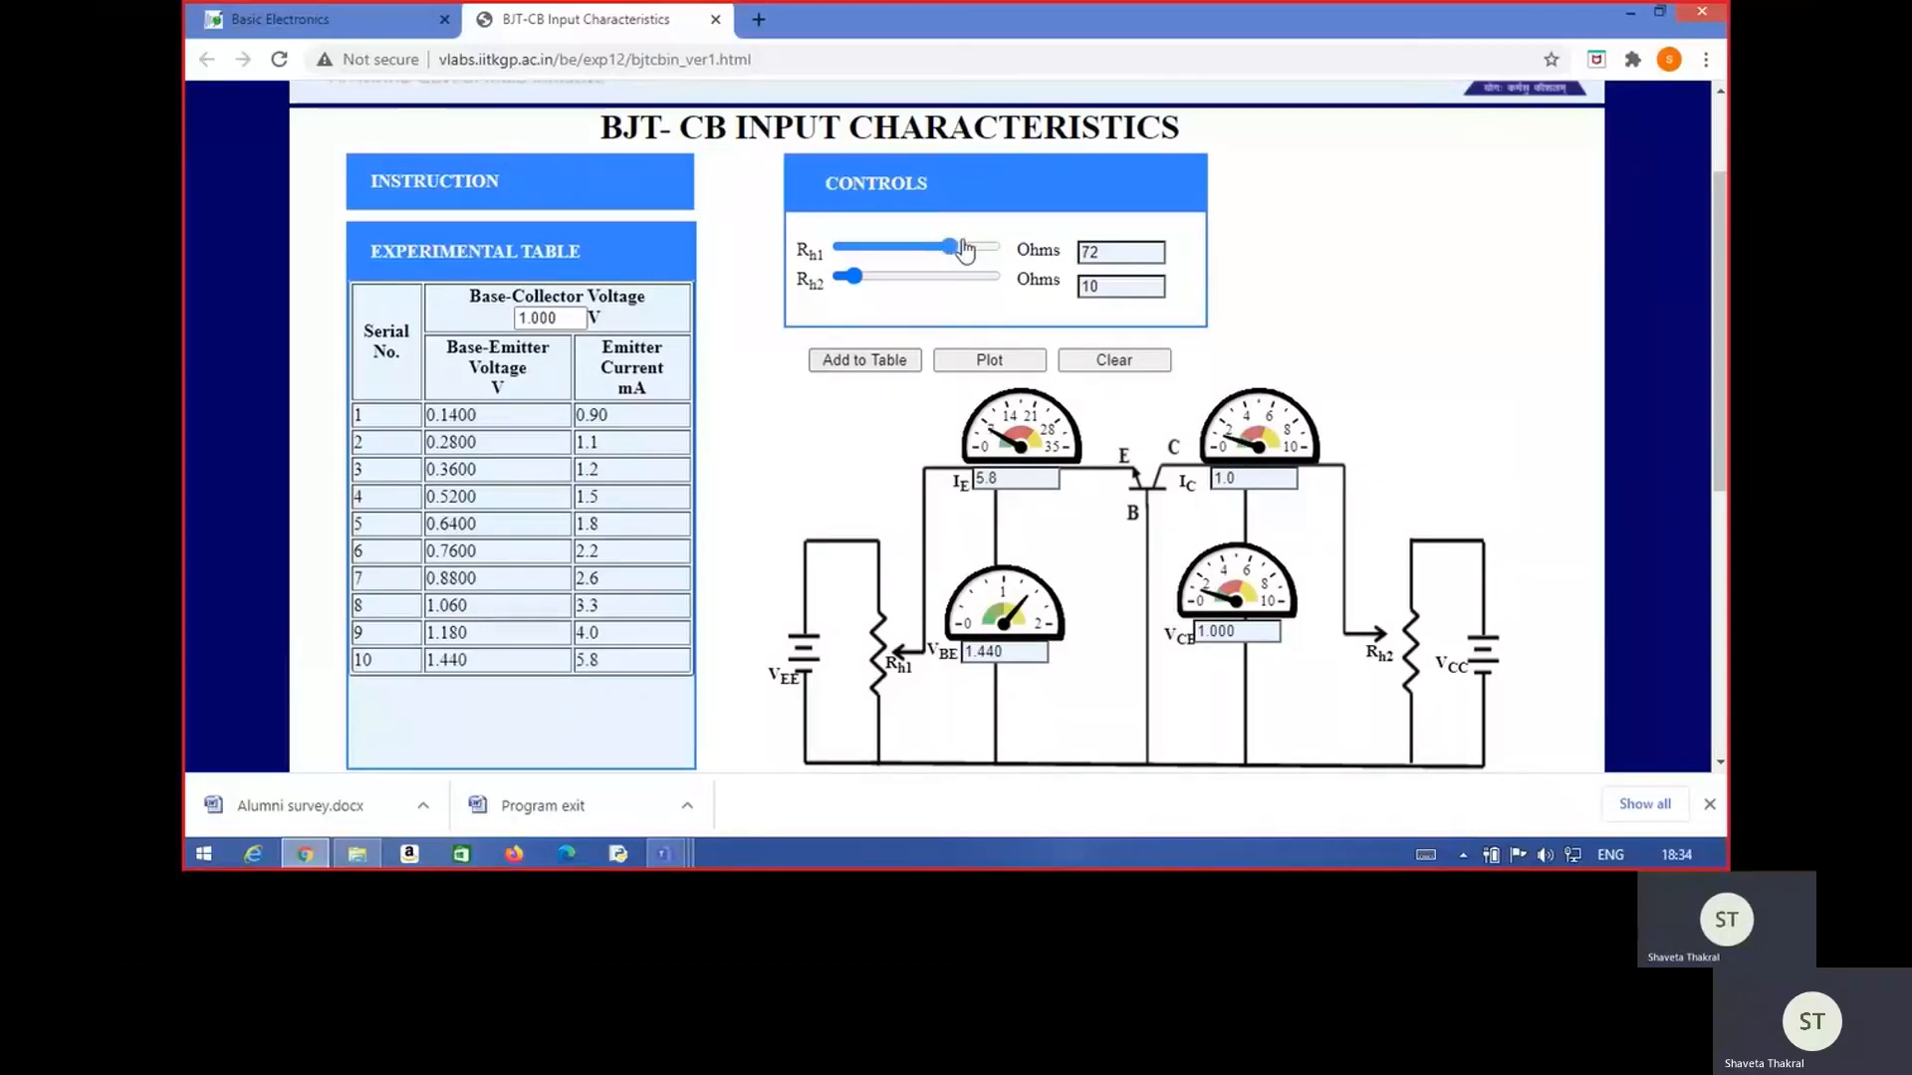
left_click_drag(964, 251, 974, 250)
left_click(887, 360)
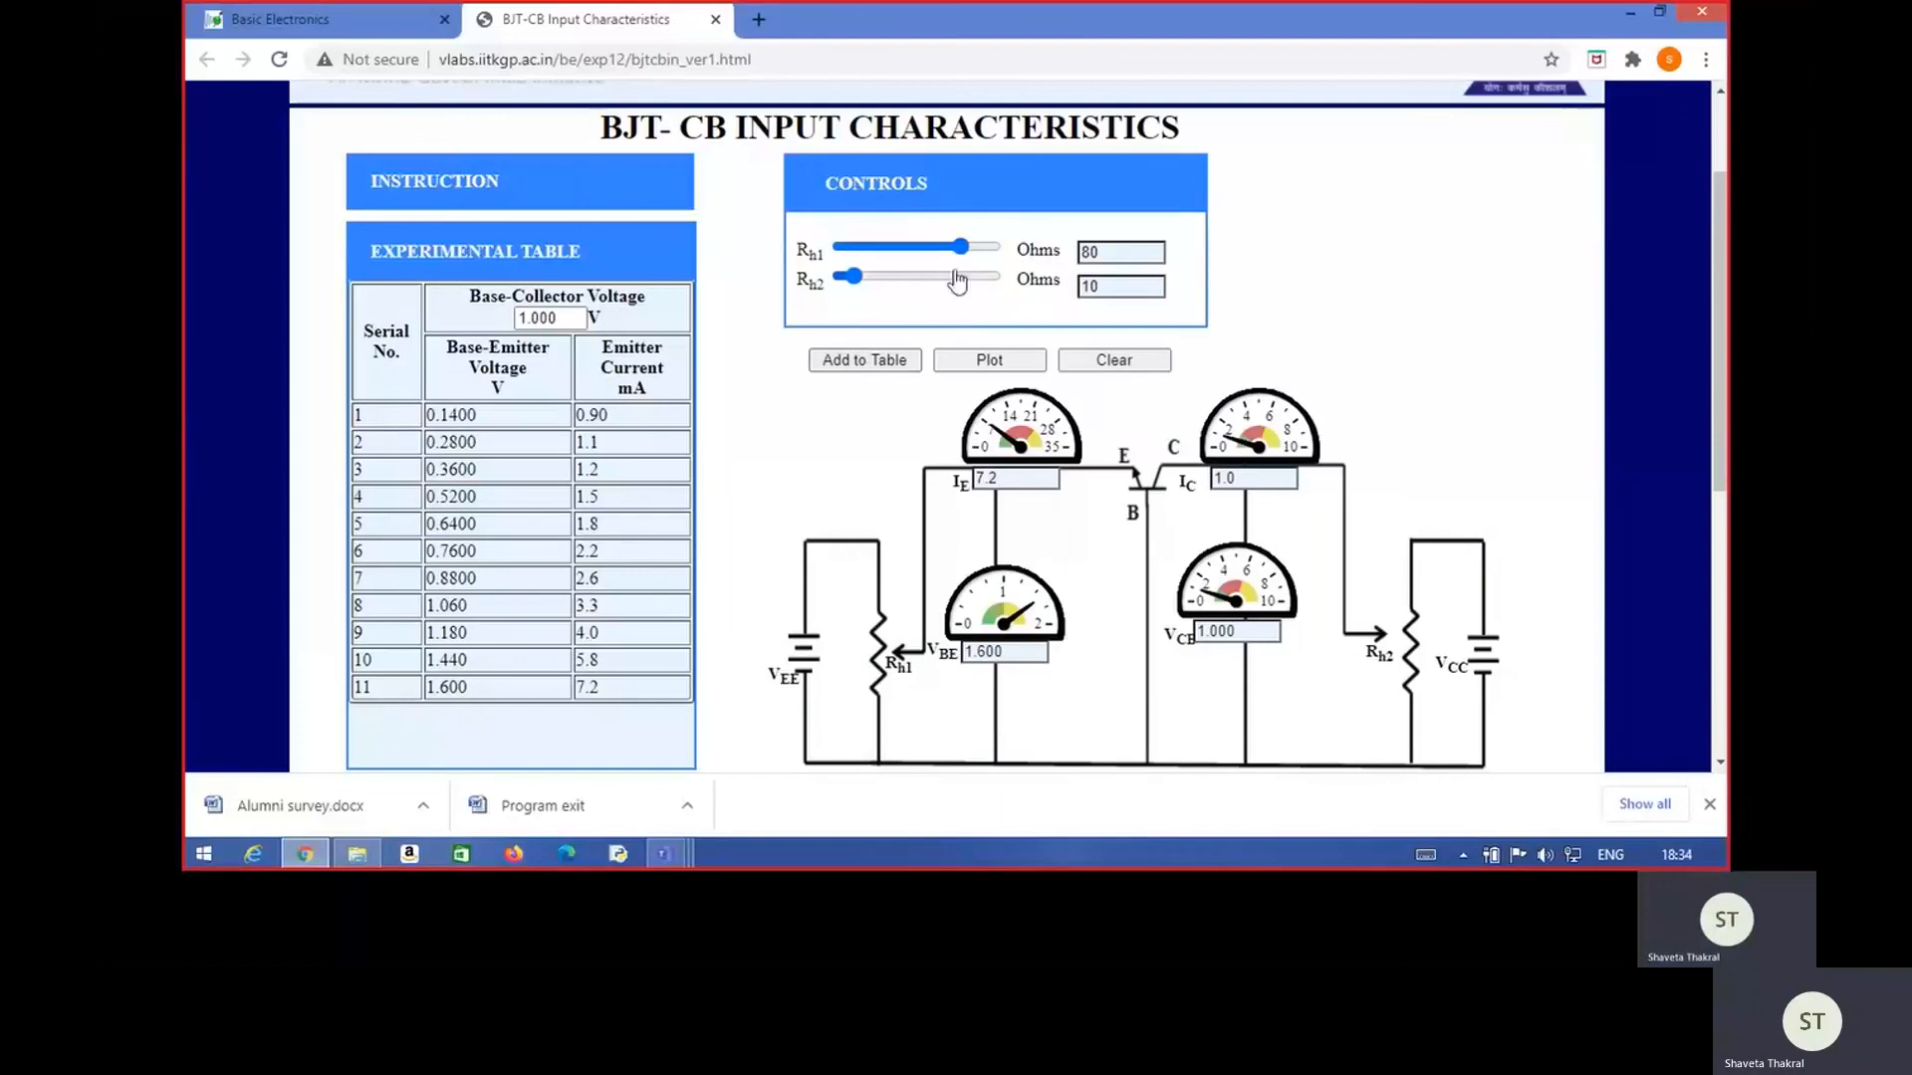
Add the last three readings while raising Rh1 to its 100 ohm maximum, and check the end of the table.
left_click_drag(961, 247, 994, 246)
left_click(873, 362)
left_click(851, 361)
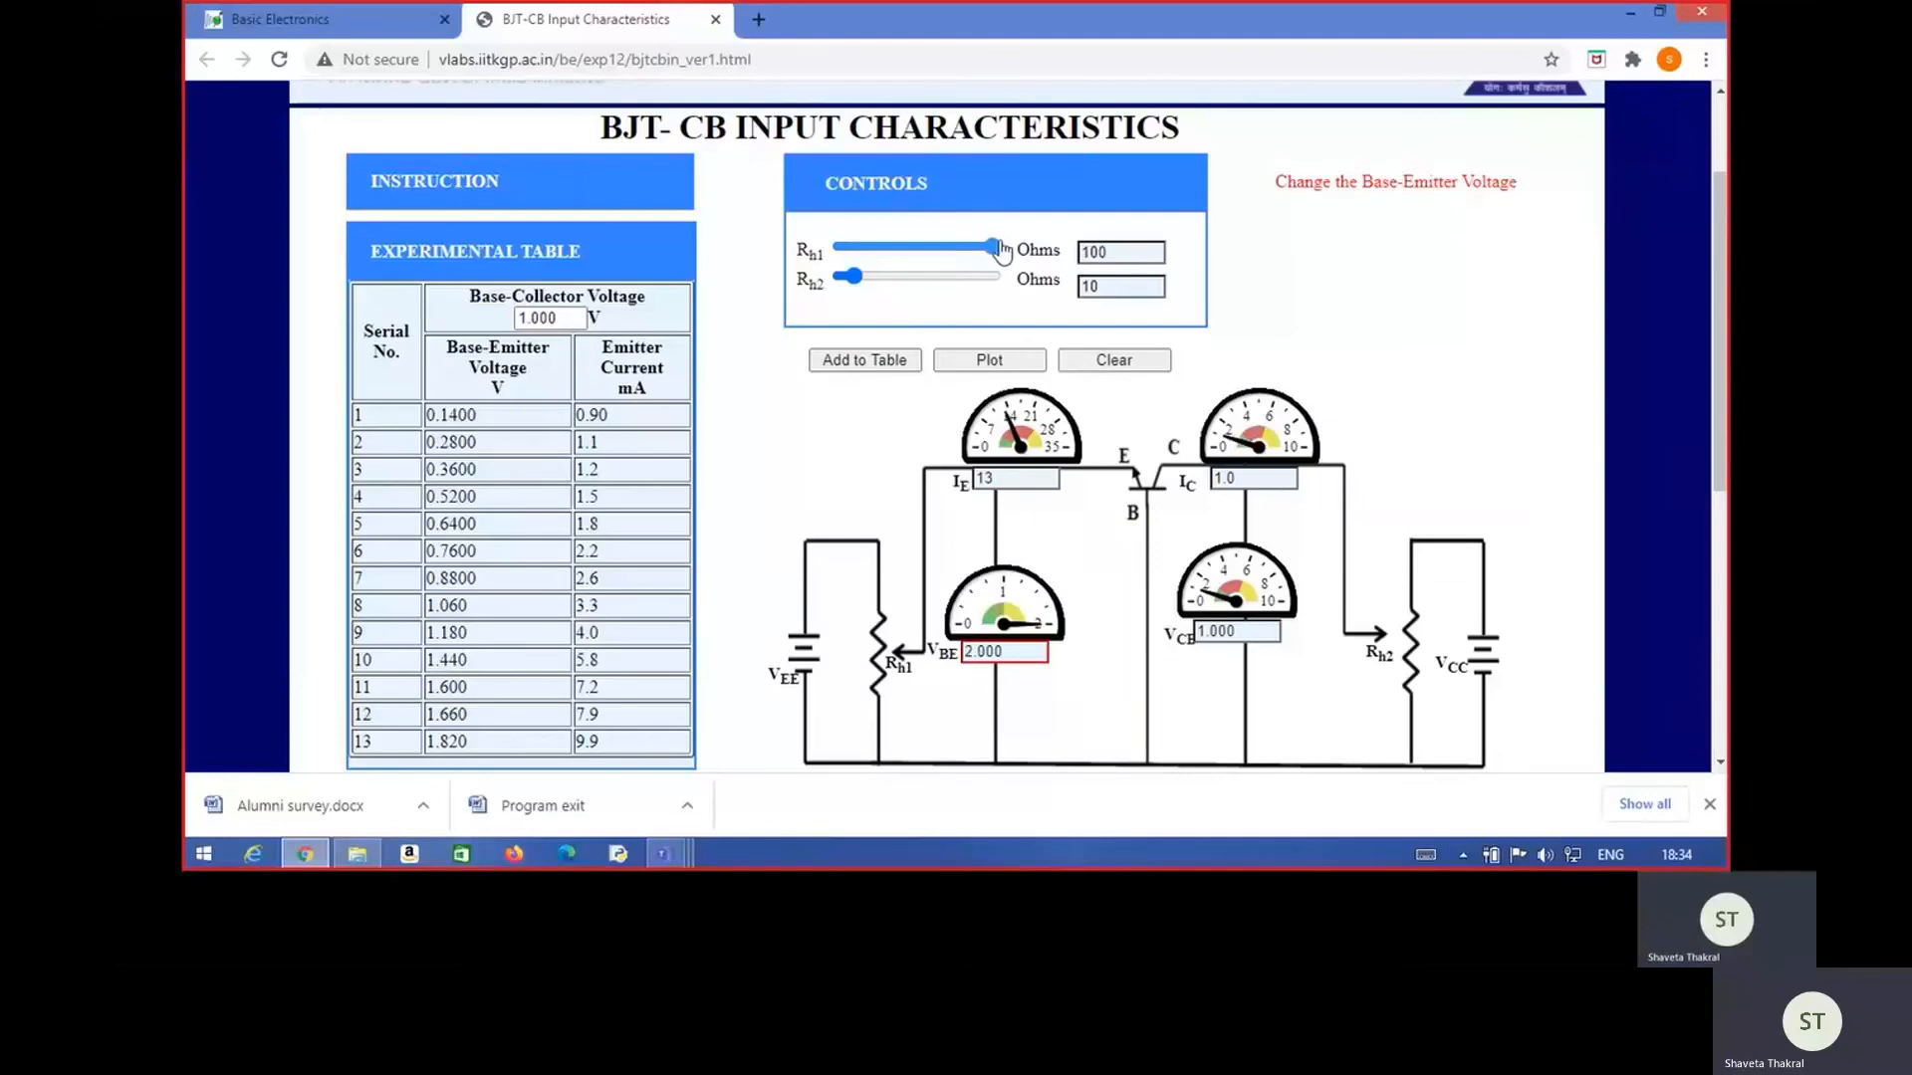
left_click(865, 362)
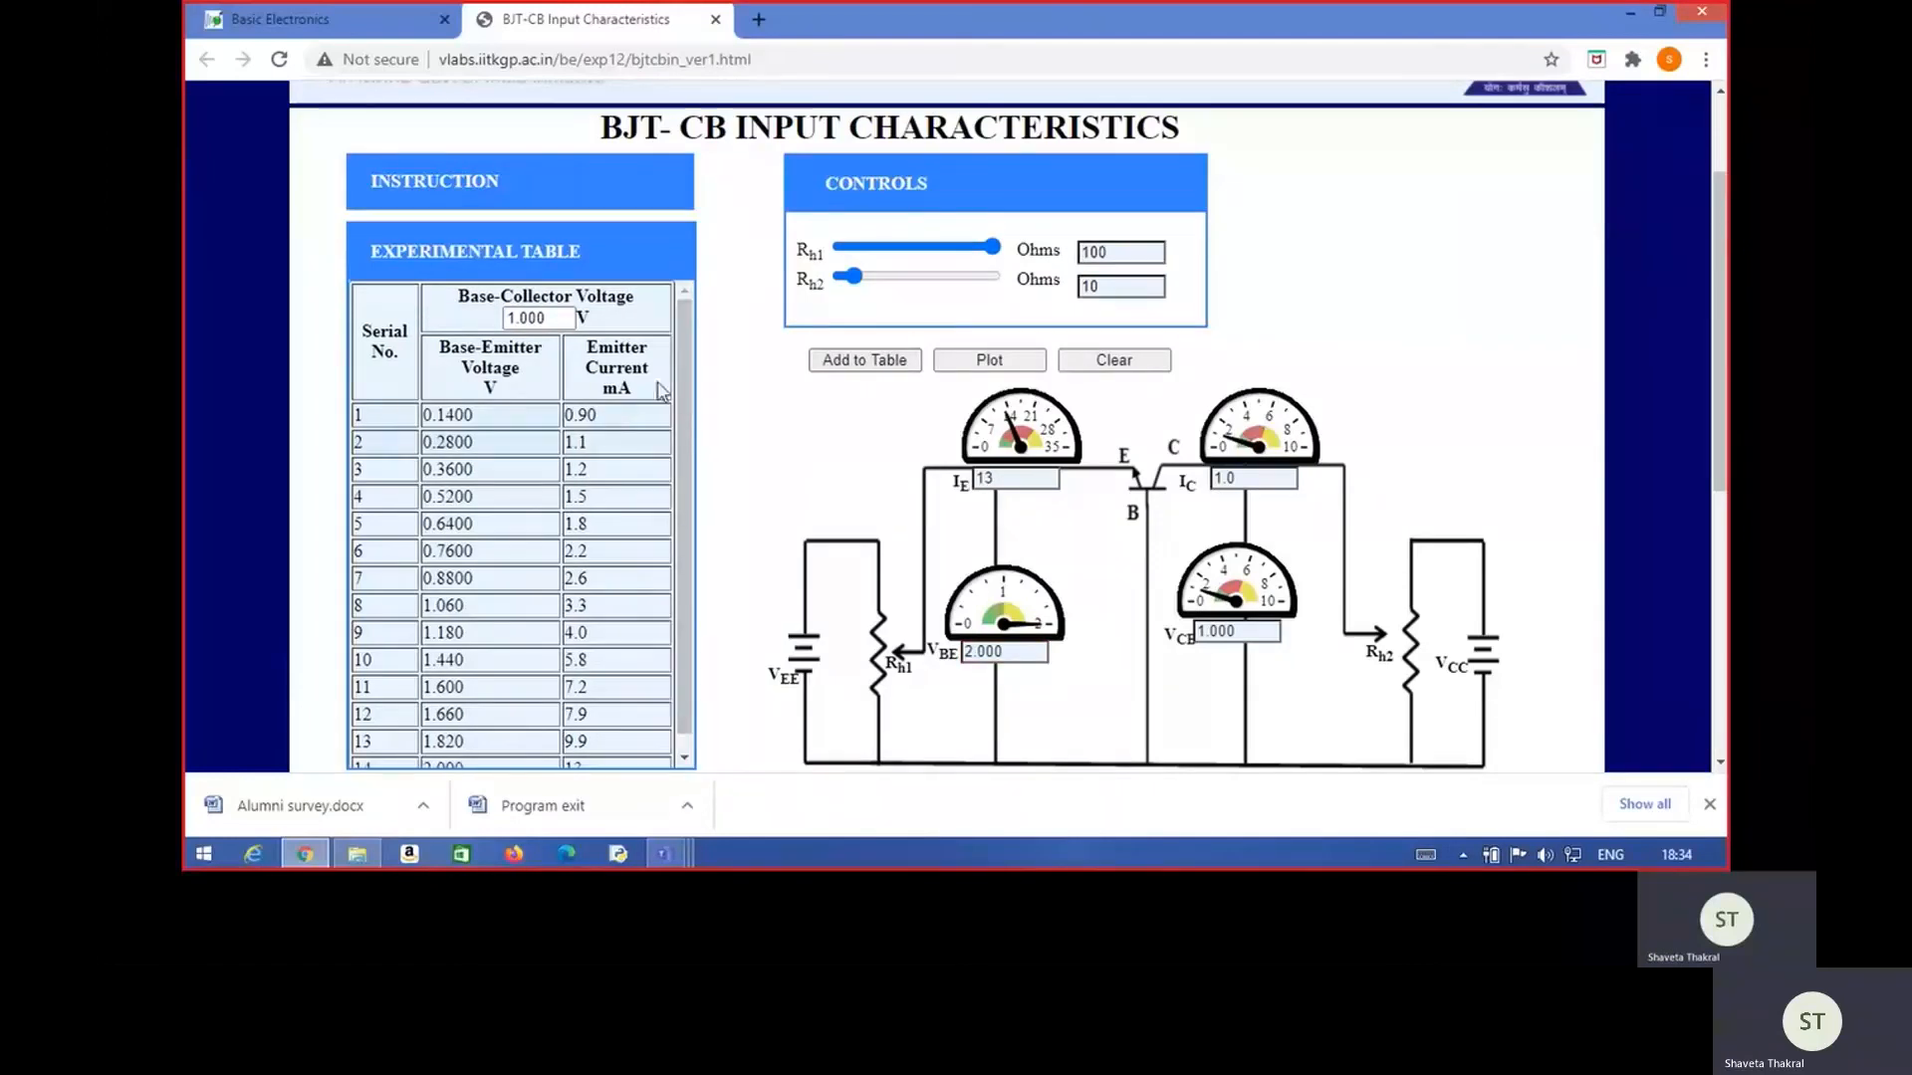
scroll(687, 513, "down", 1)
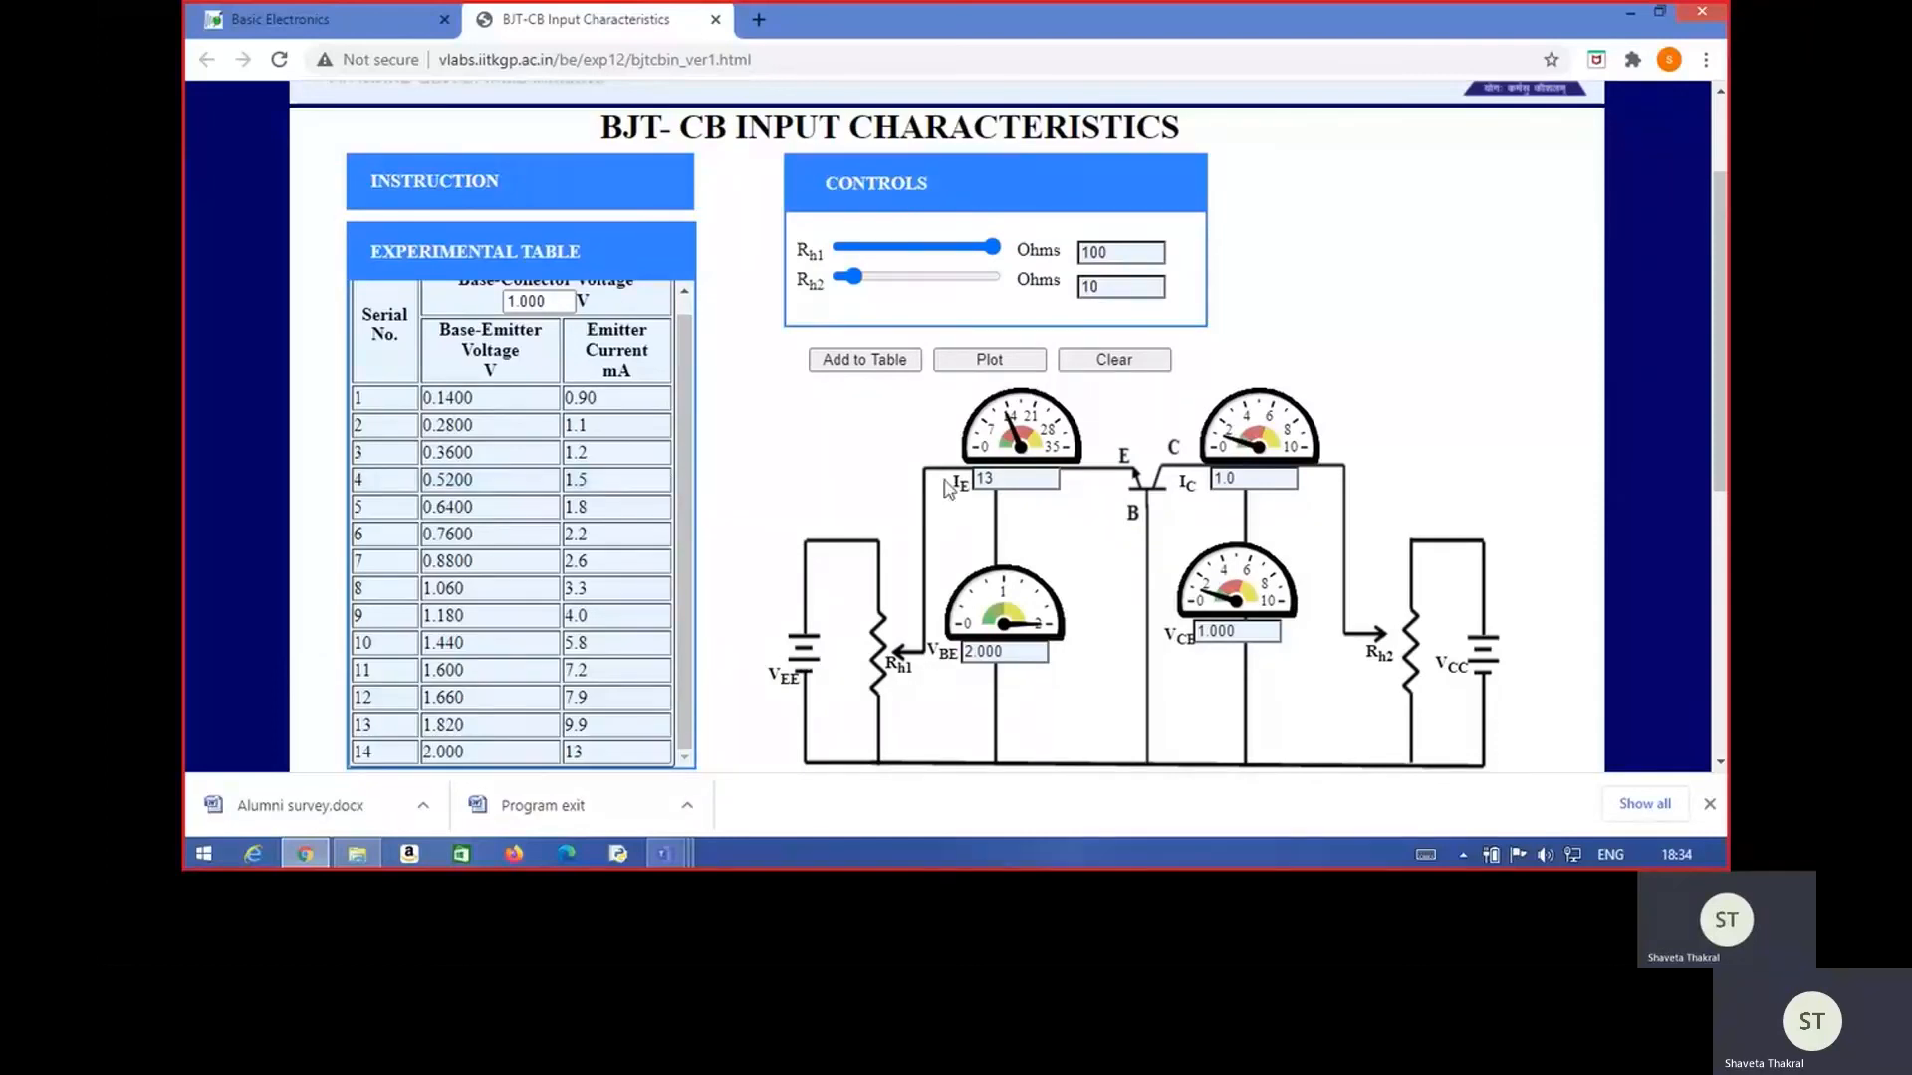
Plot the recorded readings and examine the curve of emitter current against base-emitter voltage.
left_click(1003, 361)
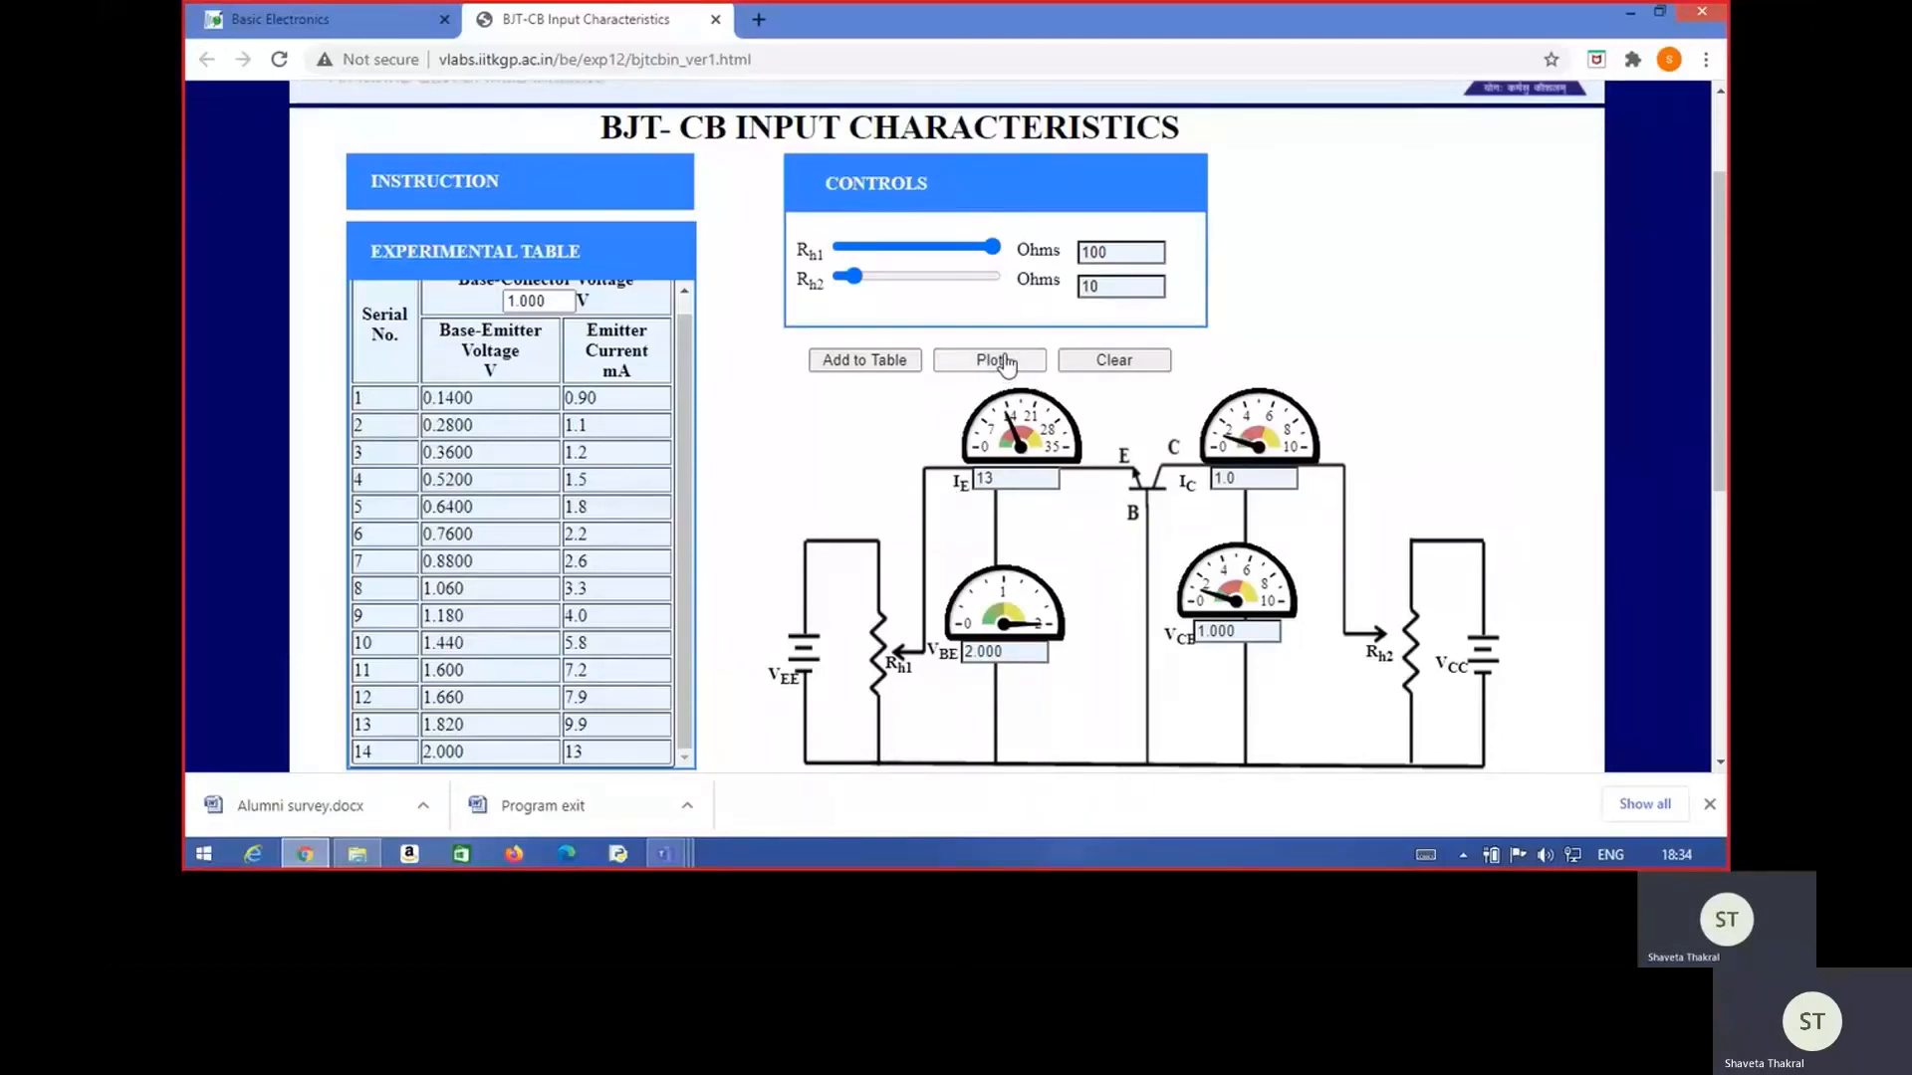
scroll(1005, 363, "down", 5)
mouse_move(681, 575)
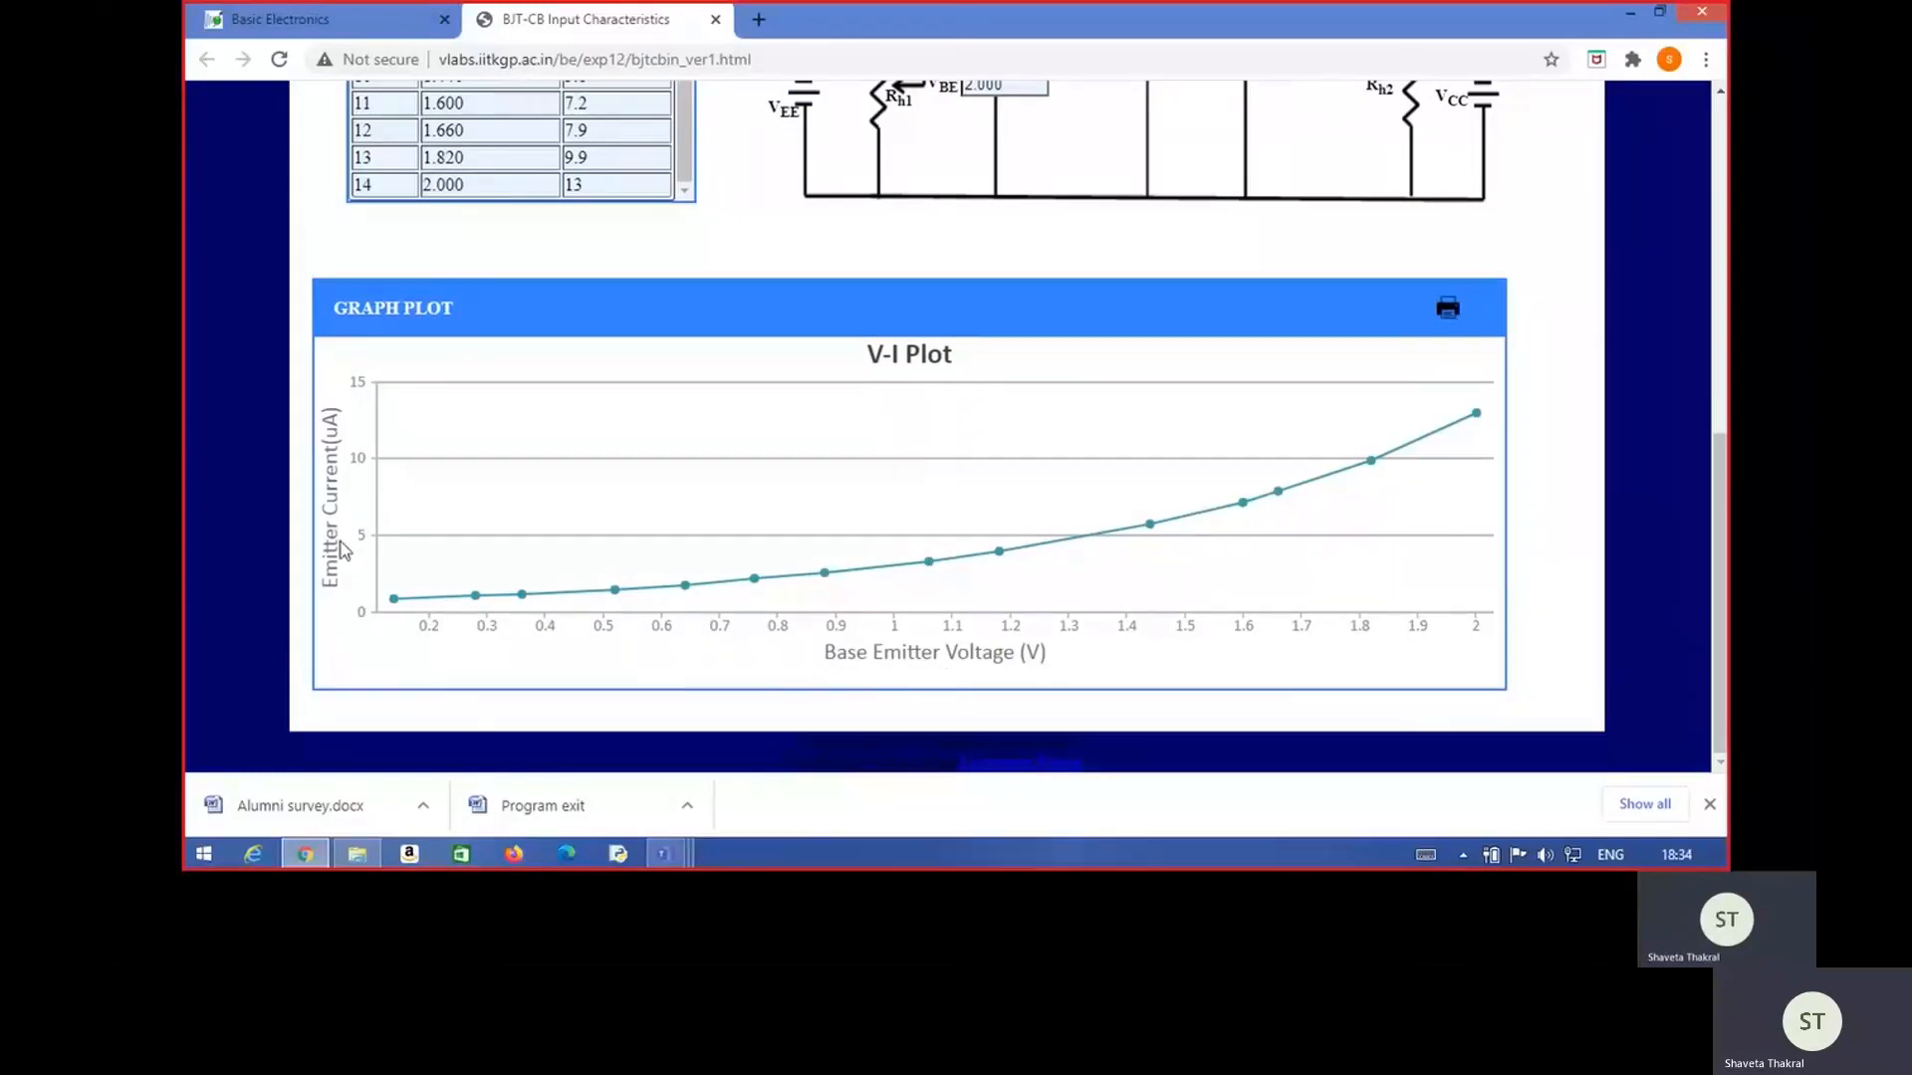
scroll(348, 543, "up", 1)
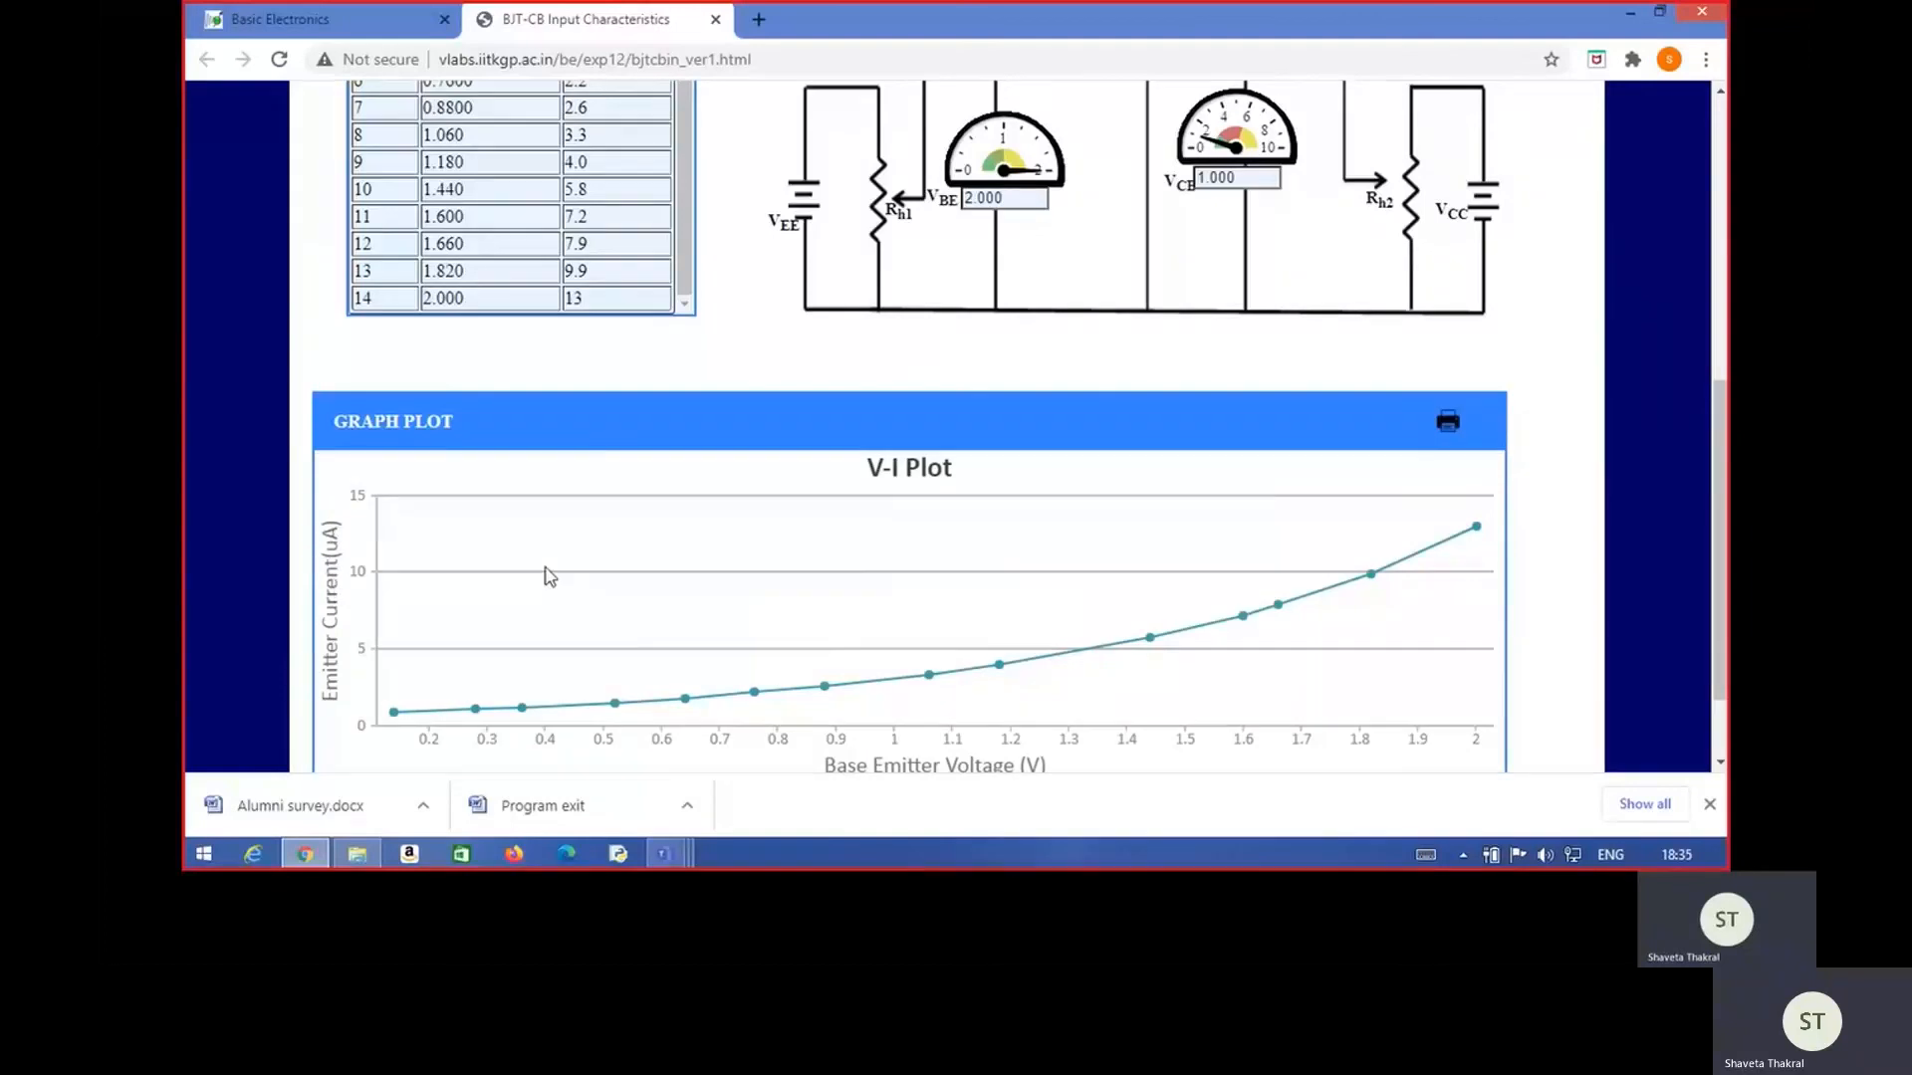
scroll(548, 576, "down", 1)
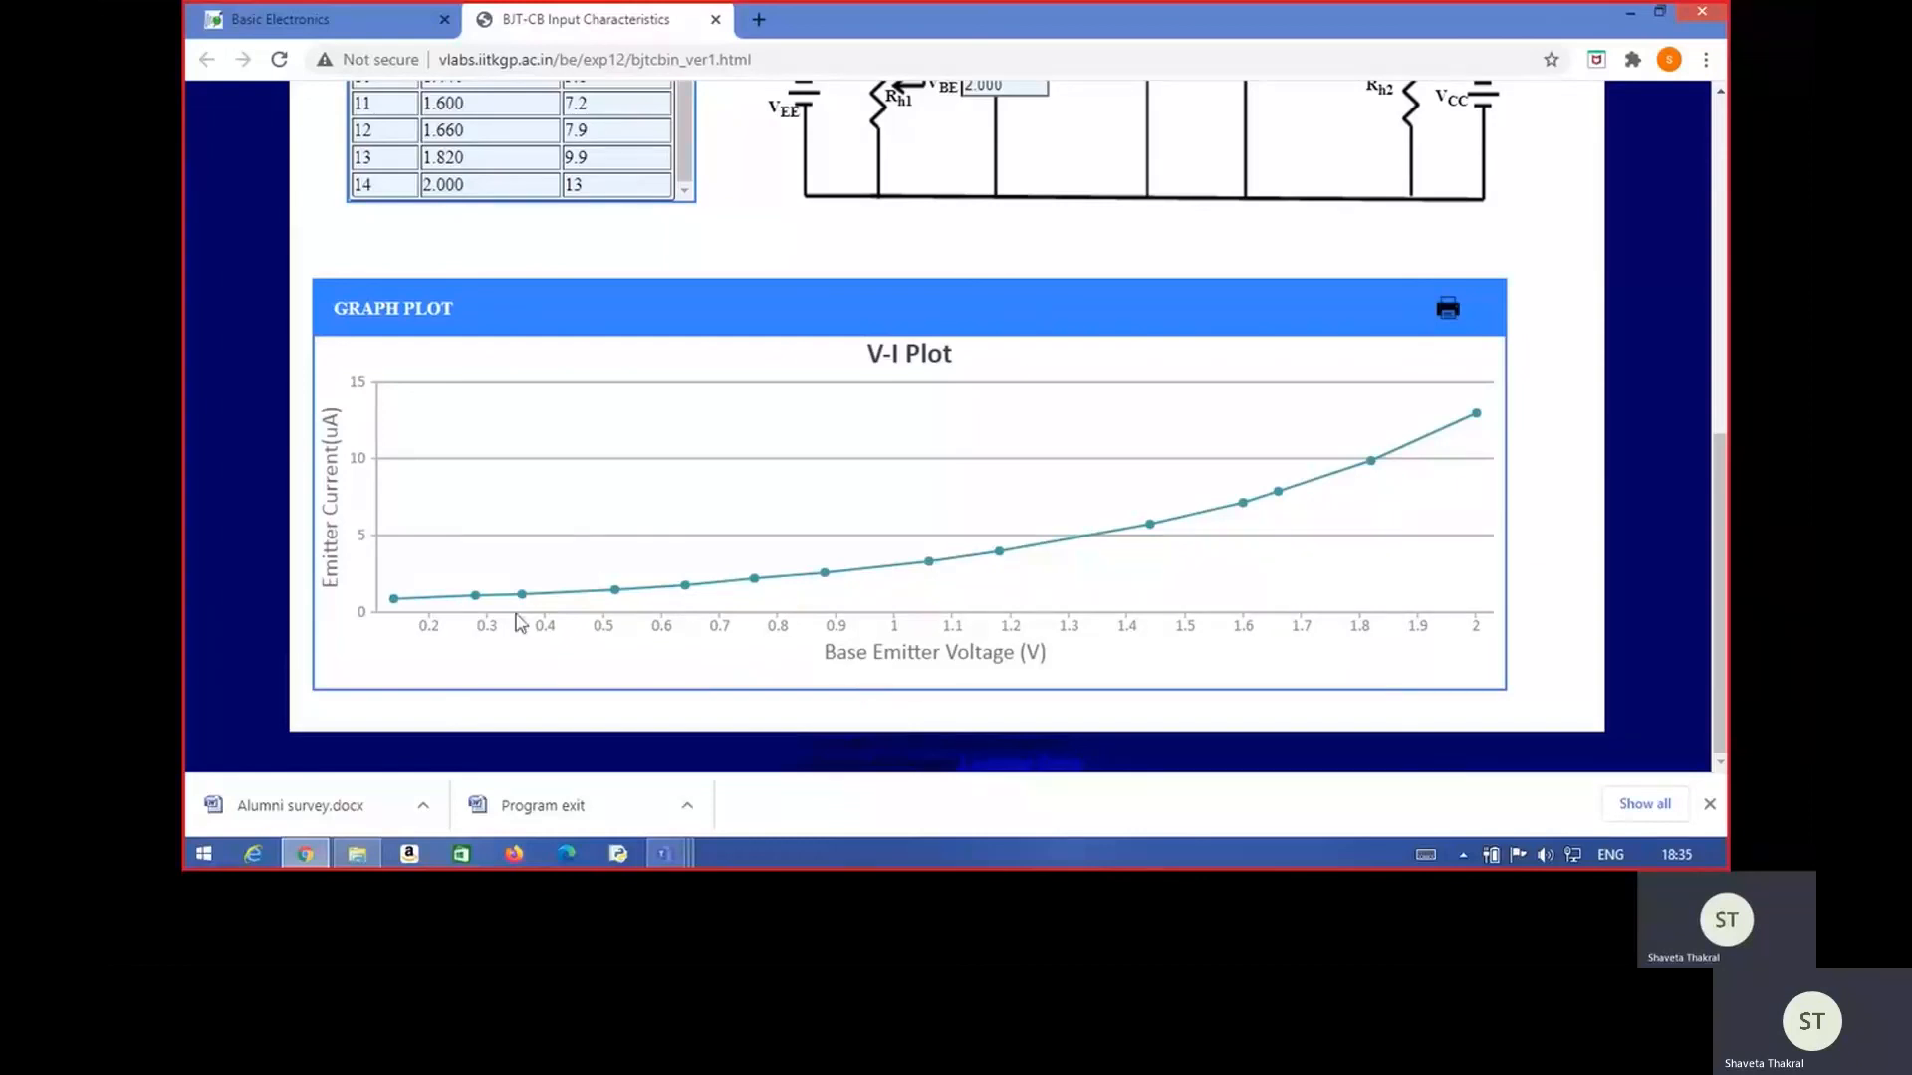
mouse_move(428, 609)
mouse_move(518, 595)
mouse_move(391, 603)
mouse_move(1277, 478)
scroll(1555, 571, "up", 5)
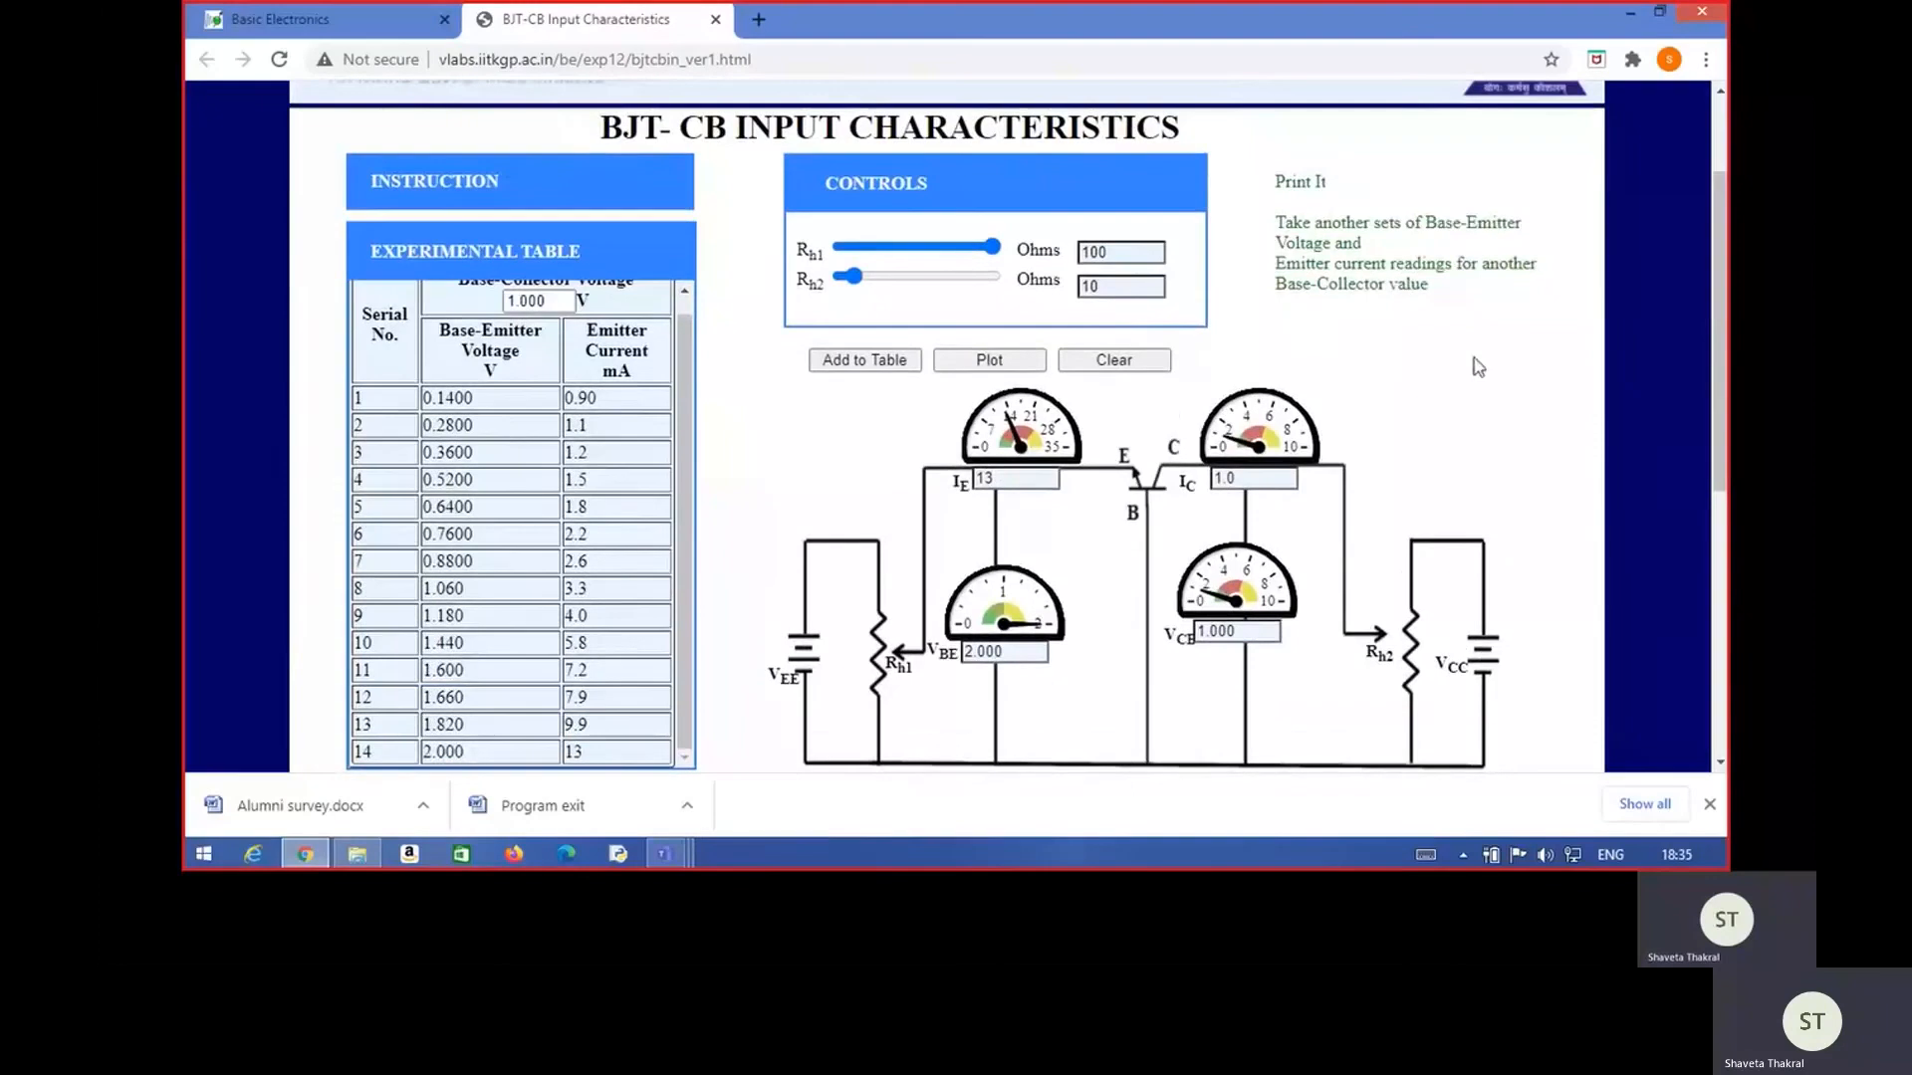
Clear the experiment's readings and reload the simulation page.
left_click(1130, 362)
left_click(279, 60)
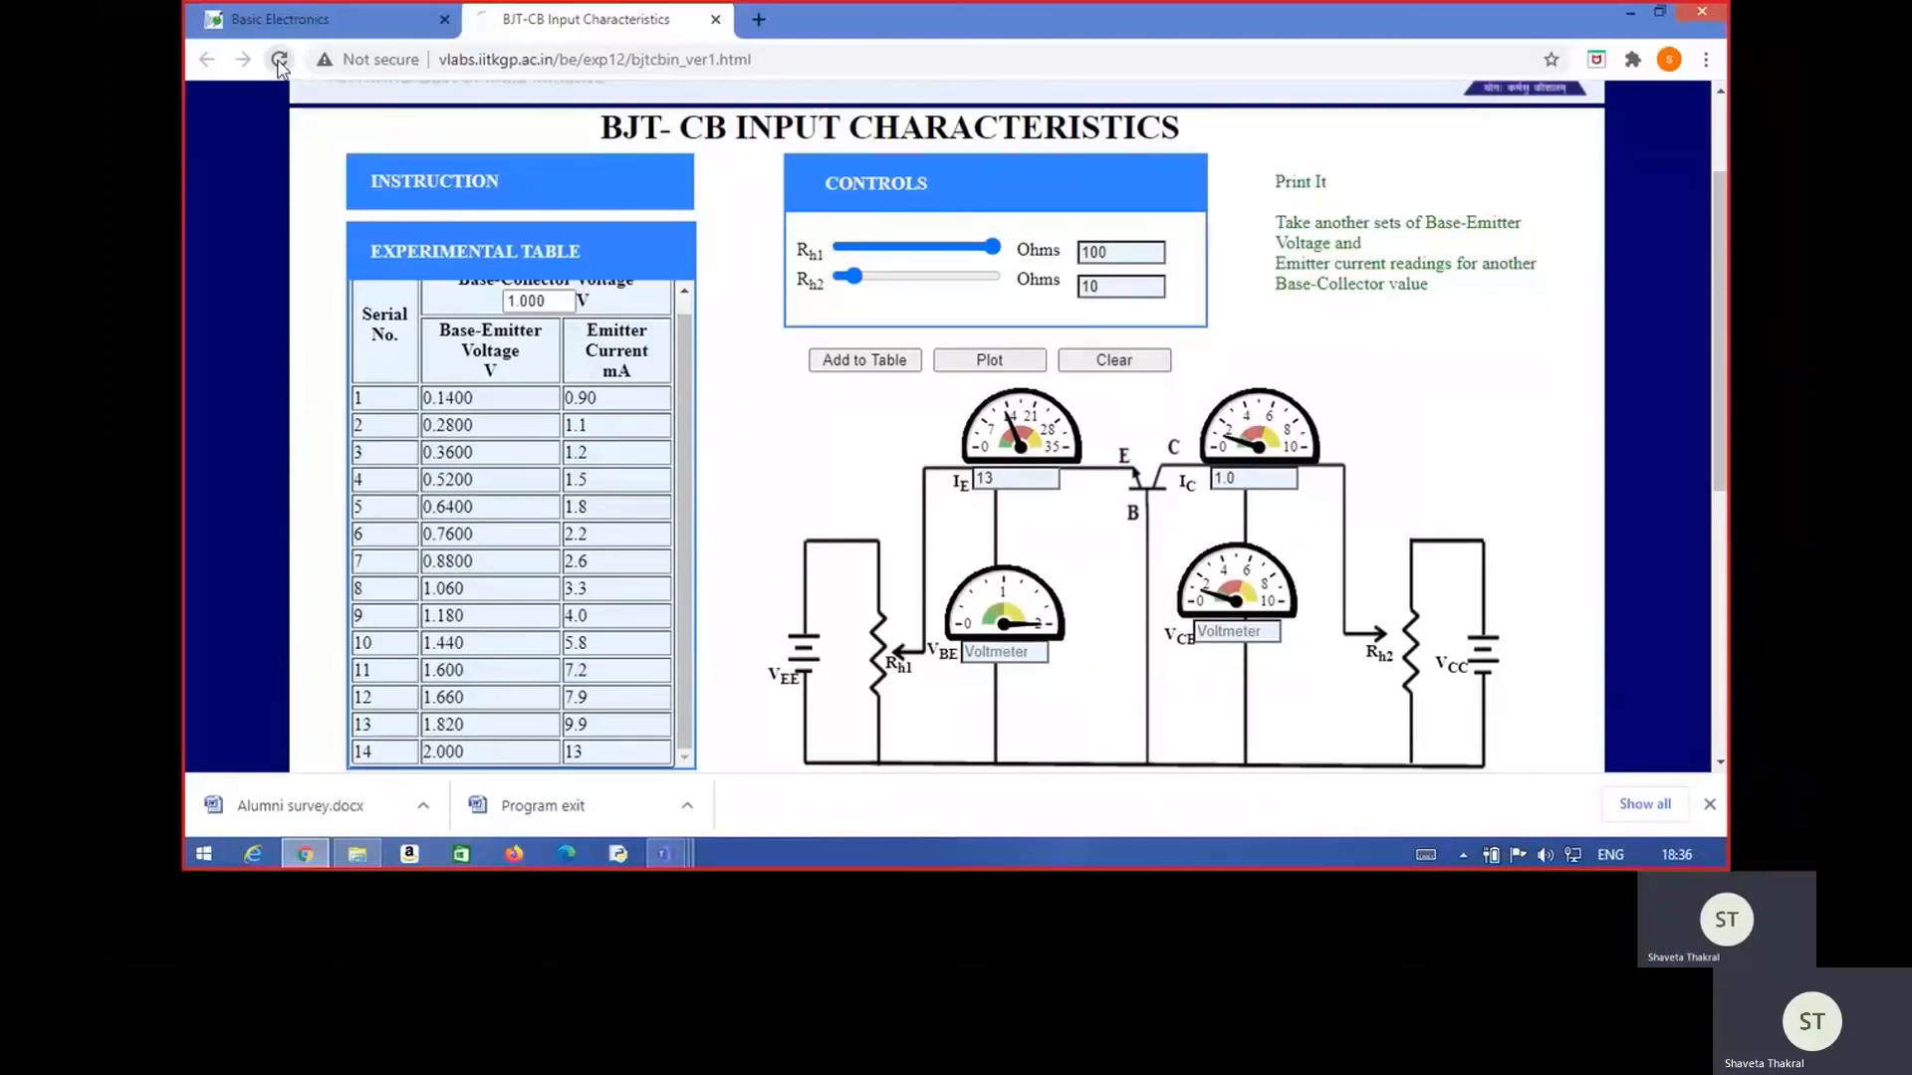